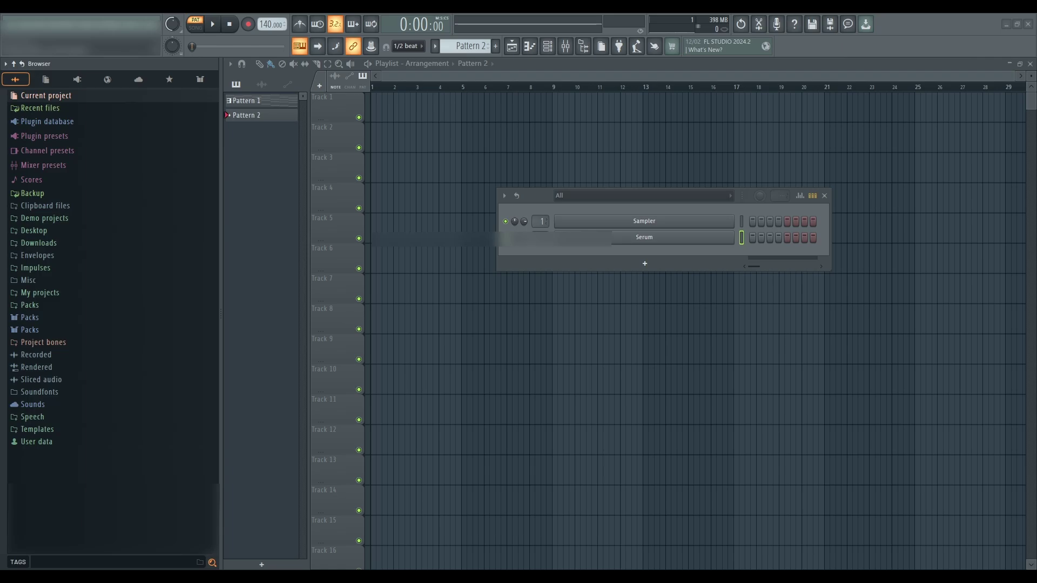
# - Examine the contents of the browser's Current project folder and the Plugin database's Effects, Generators and Installed categories
pyautogui.click(77, 98)
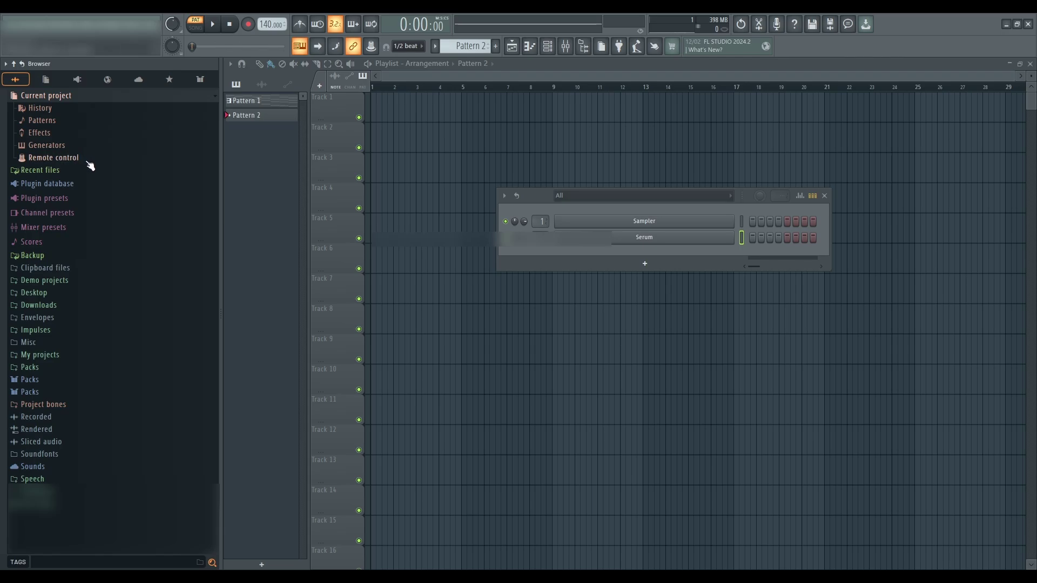
pyautogui.click(150, 97)
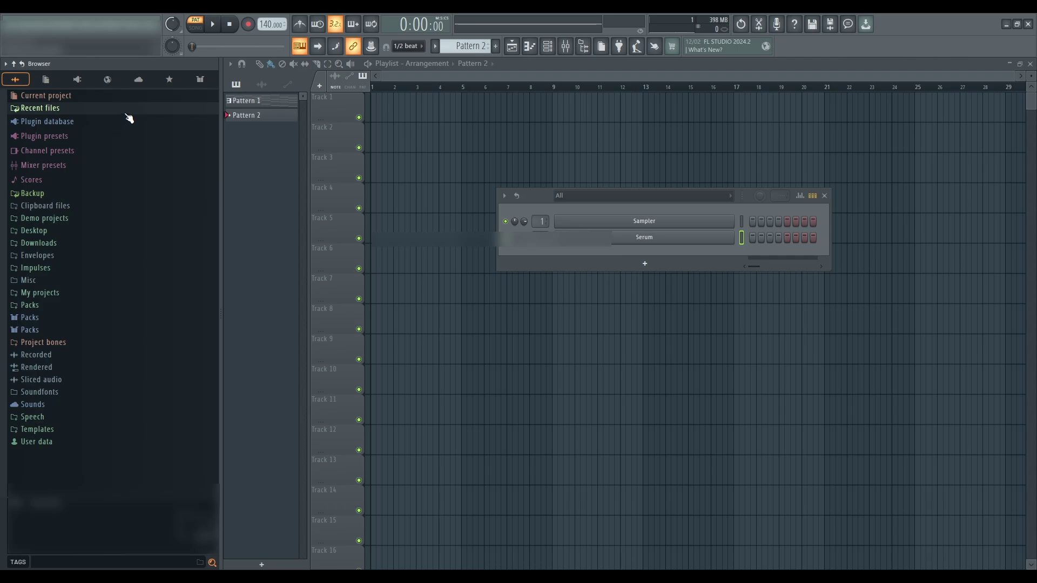
pyautogui.click(102, 127)
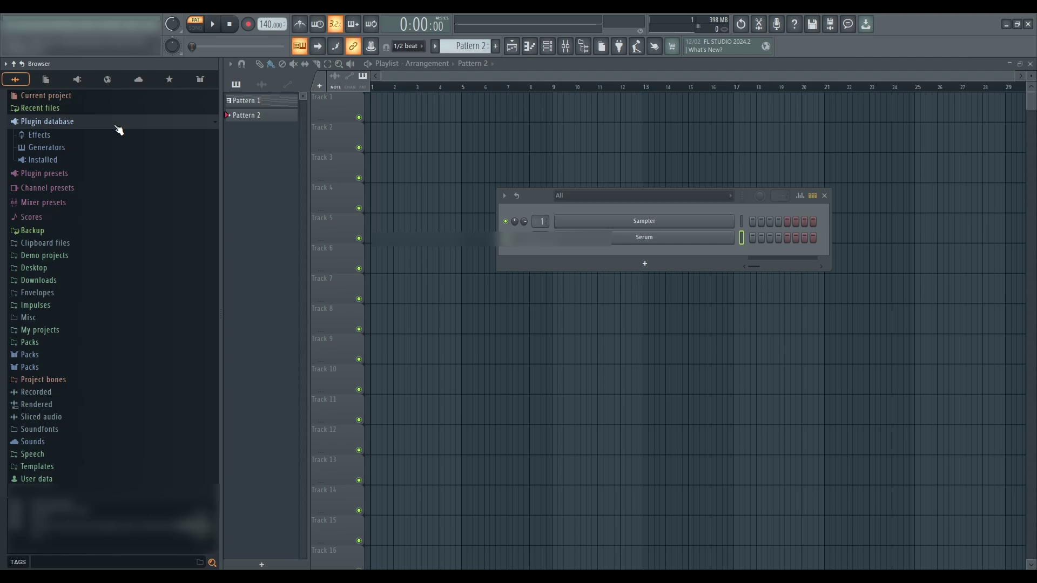
pyautogui.click(90, 138)
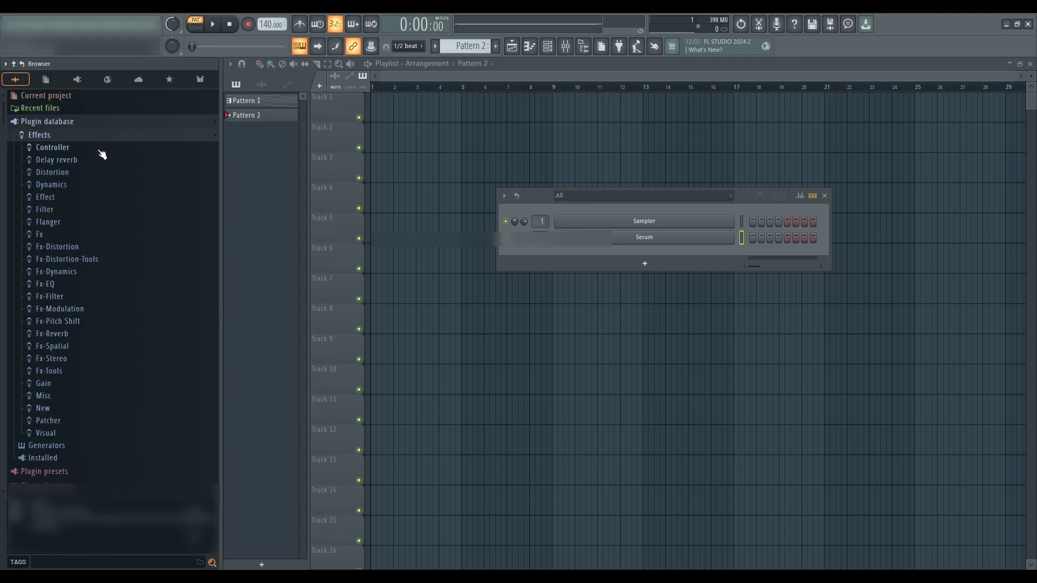
pyautogui.click(46, 139)
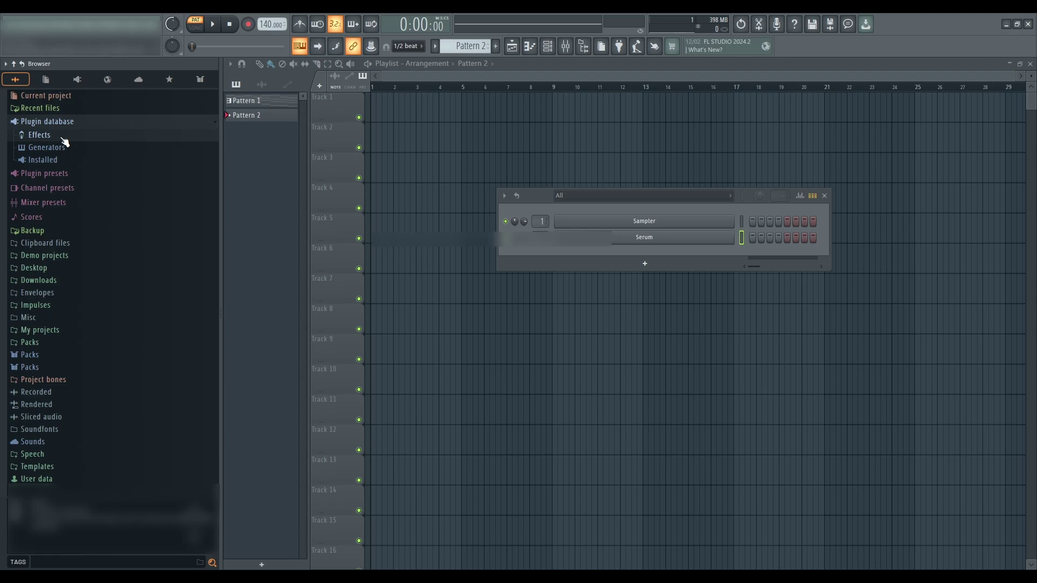
pyautogui.click(102, 152)
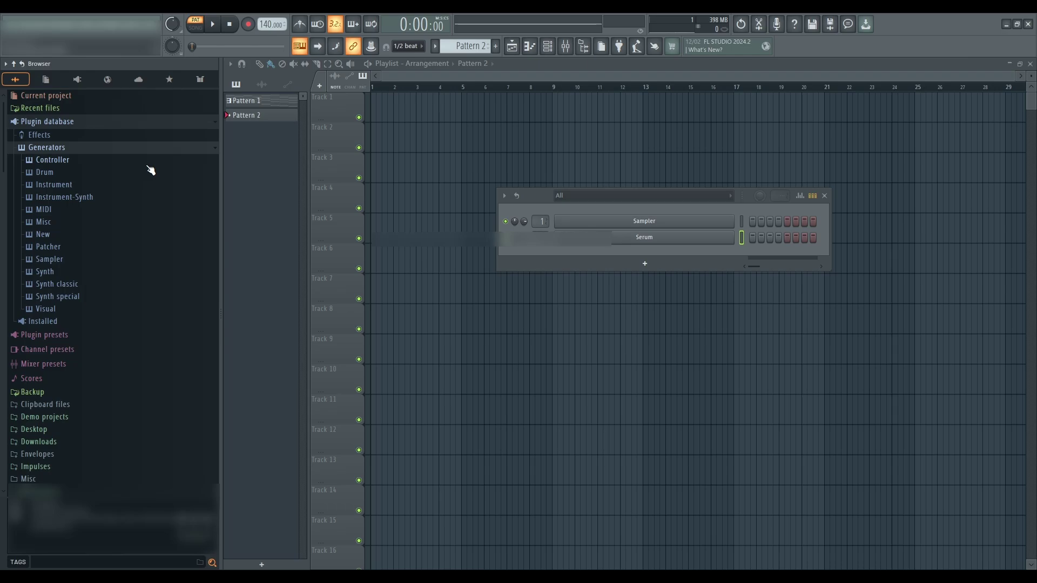
pyautogui.click(86, 151)
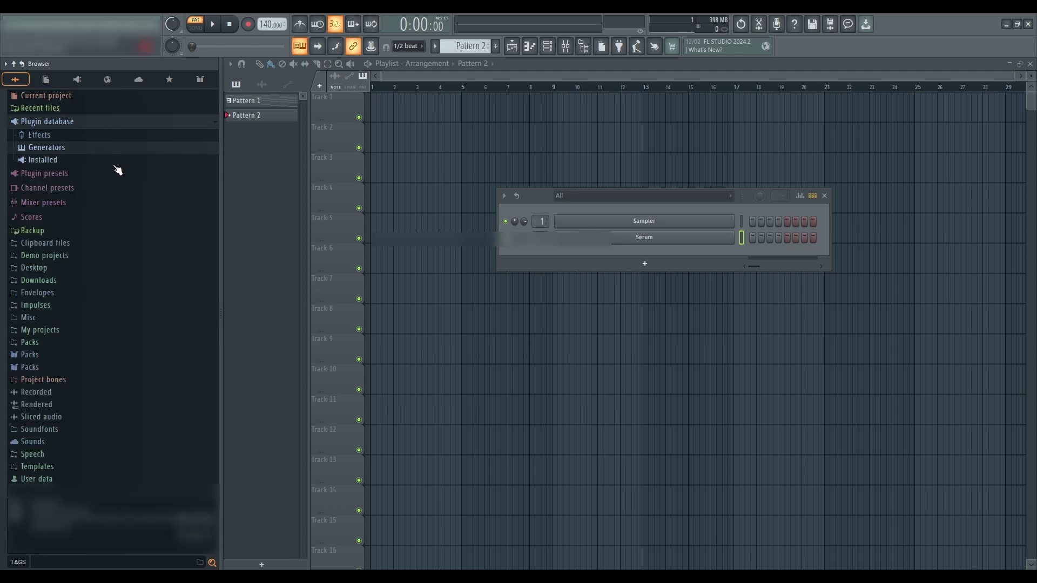
pyautogui.click(103, 160)
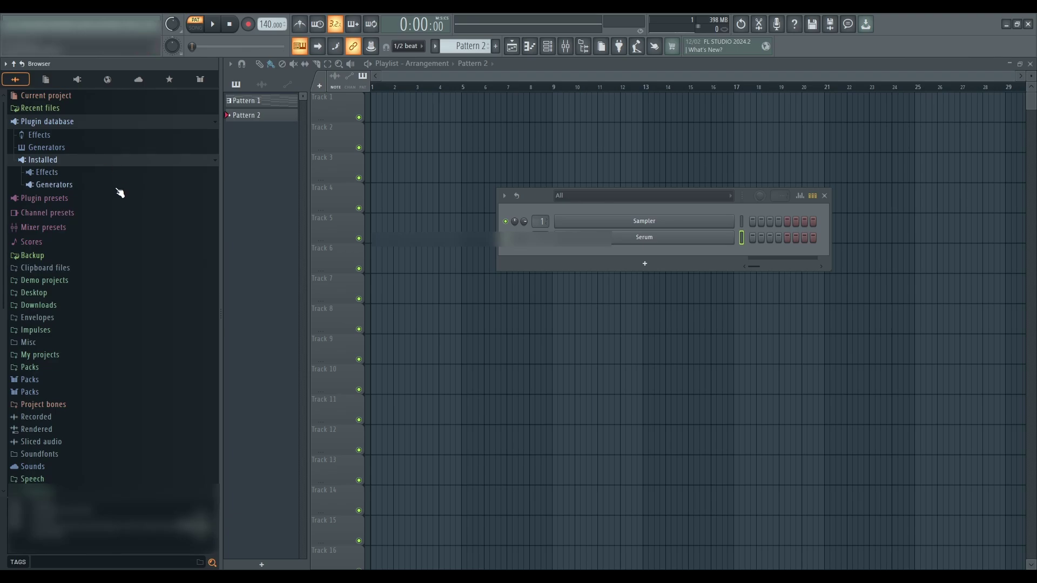
pyautogui.click(82, 160)
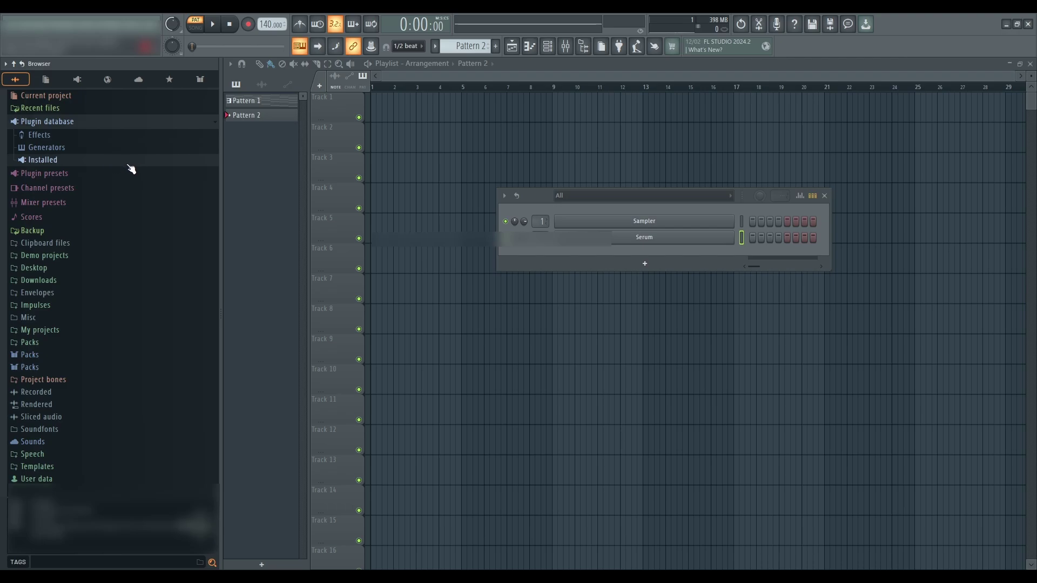
pyautogui.click(73, 124)
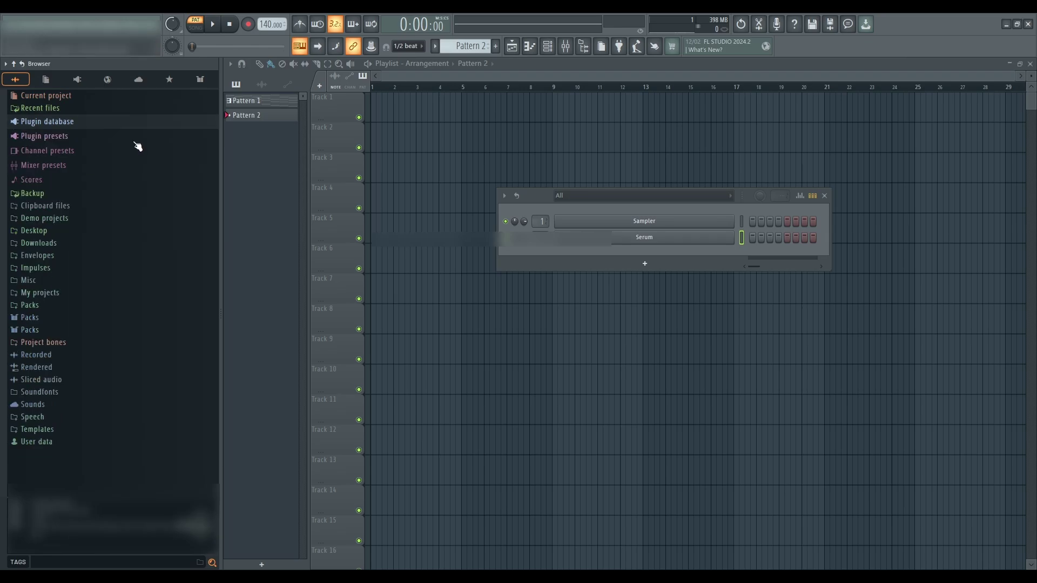
# - Examine the Plugin presets and Channel presets folders in the browser, including the Automation clips subfolder
pyautogui.click(136, 140)
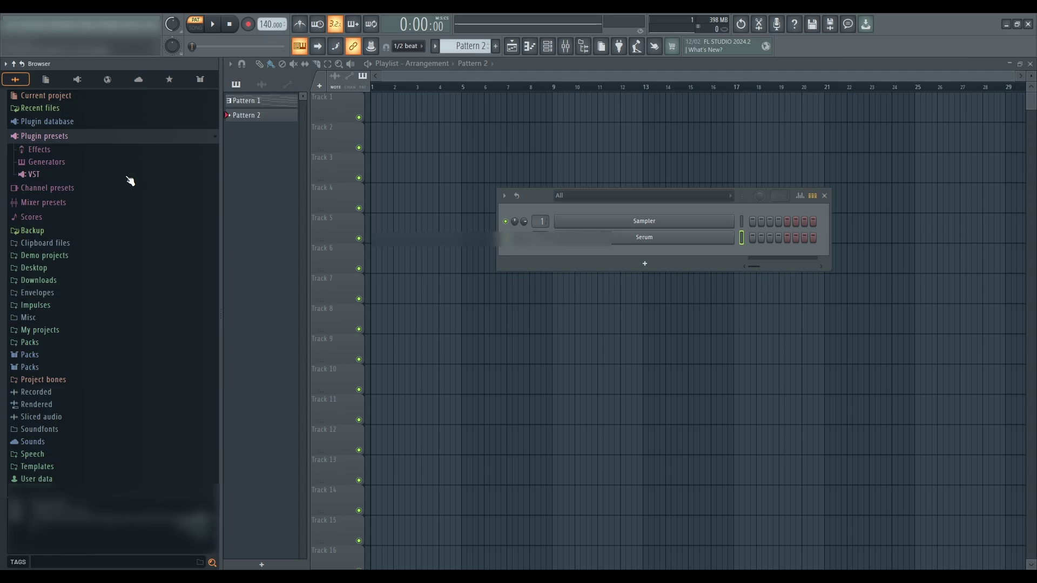
pyautogui.click(75, 137)
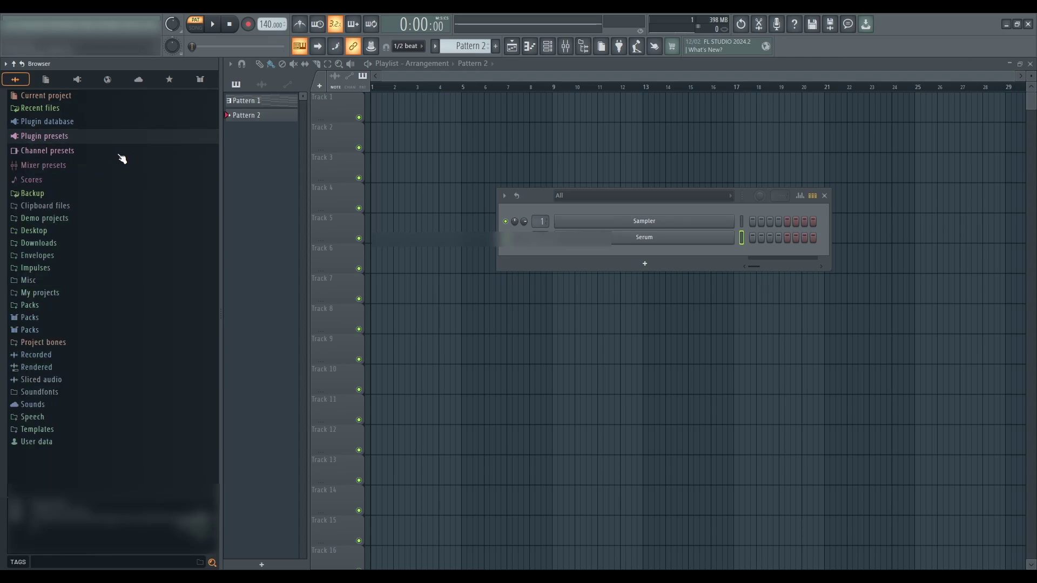
pyautogui.click(120, 155)
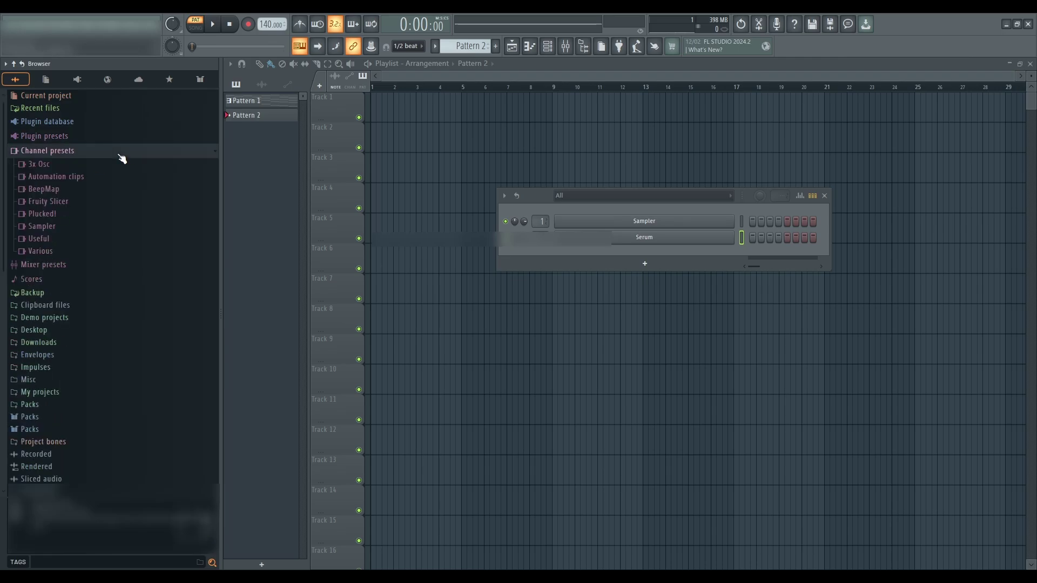
pyautogui.click(77, 180)
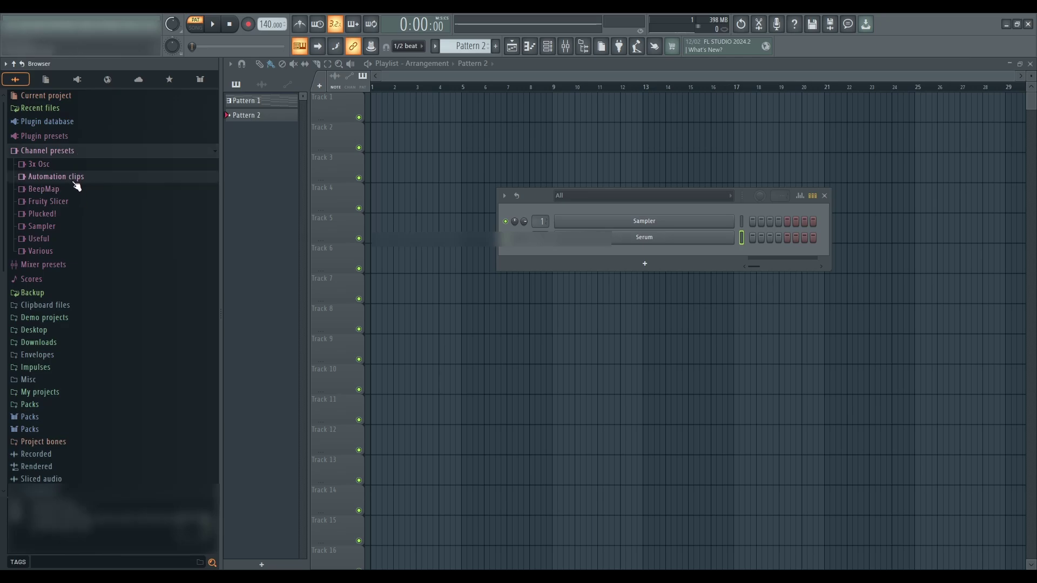
pyautogui.click(89, 190)
pyautogui.click(90, 196)
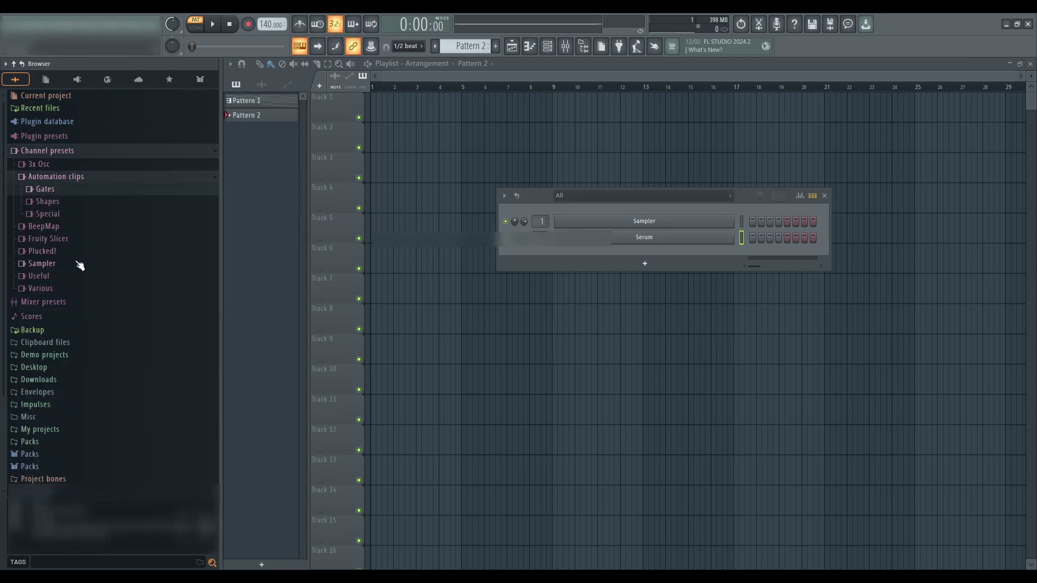
pyautogui.click(86, 178)
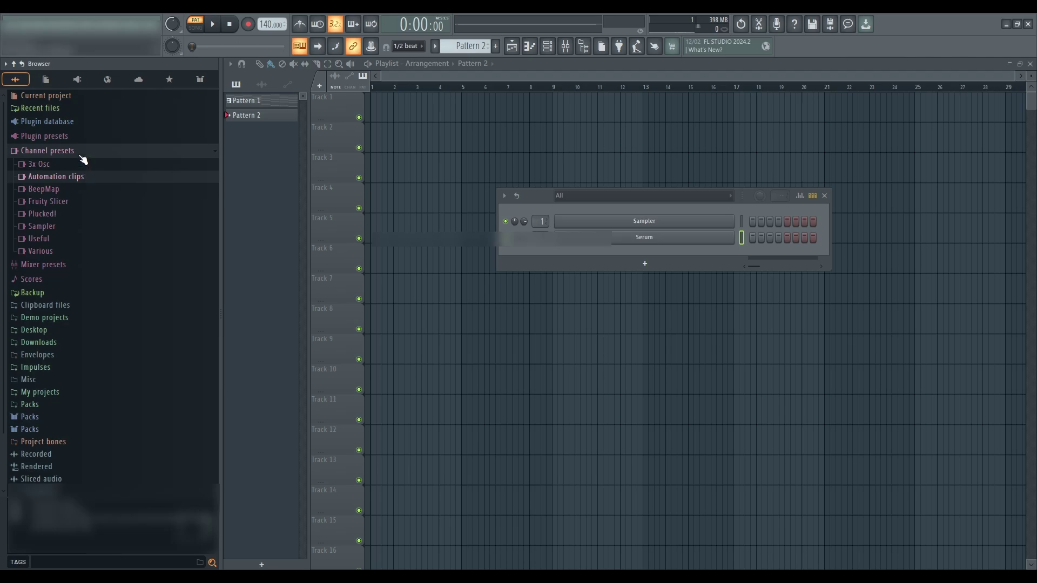
pyautogui.click(84, 154)
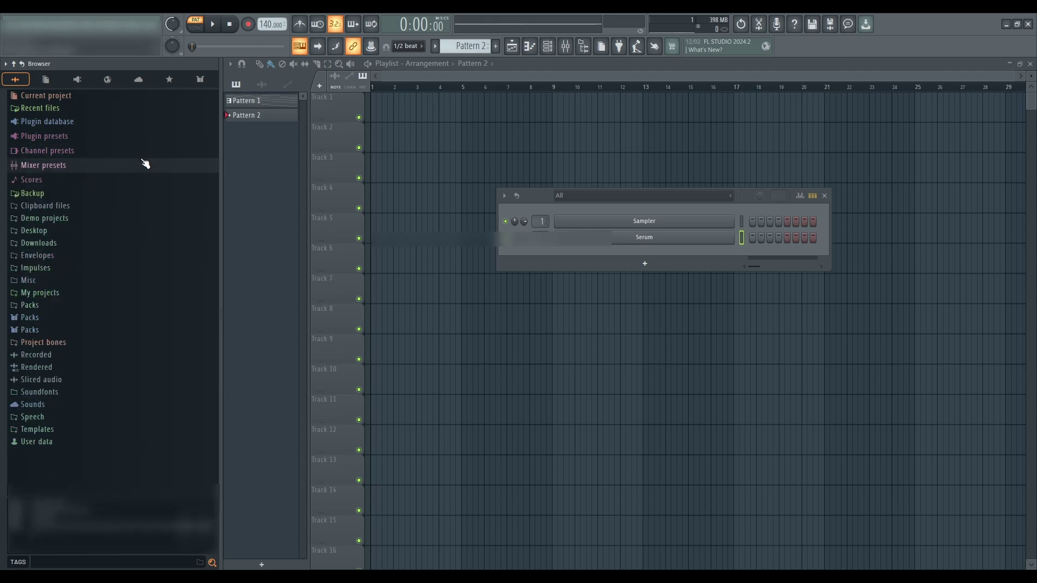
# - Look through the Mixer presets folder and the Scores folder in the browser, collapsing each one again
pyautogui.click(86, 170)
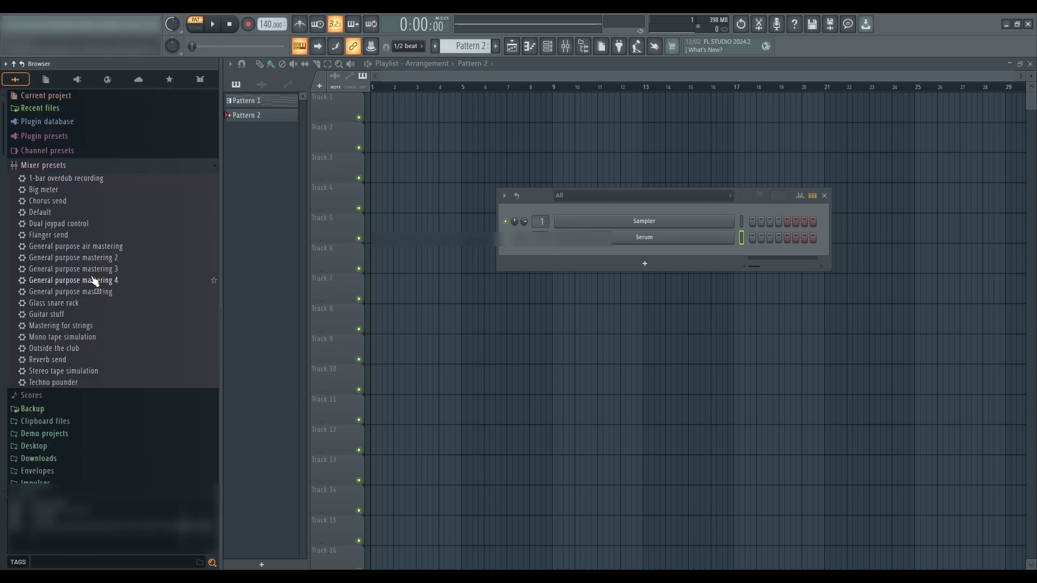
pyautogui.click(102, 187)
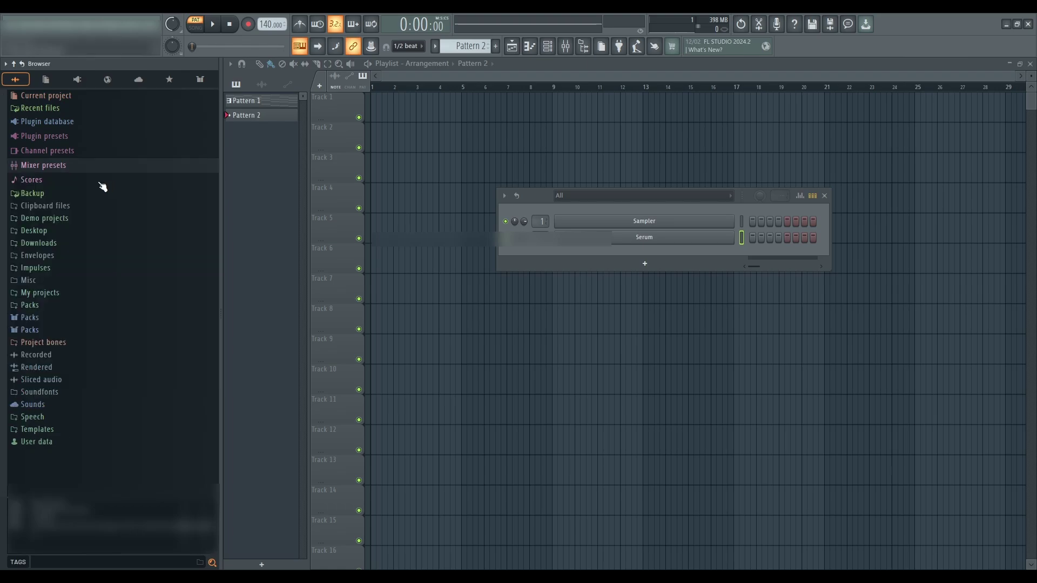
pyautogui.click(89, 184)
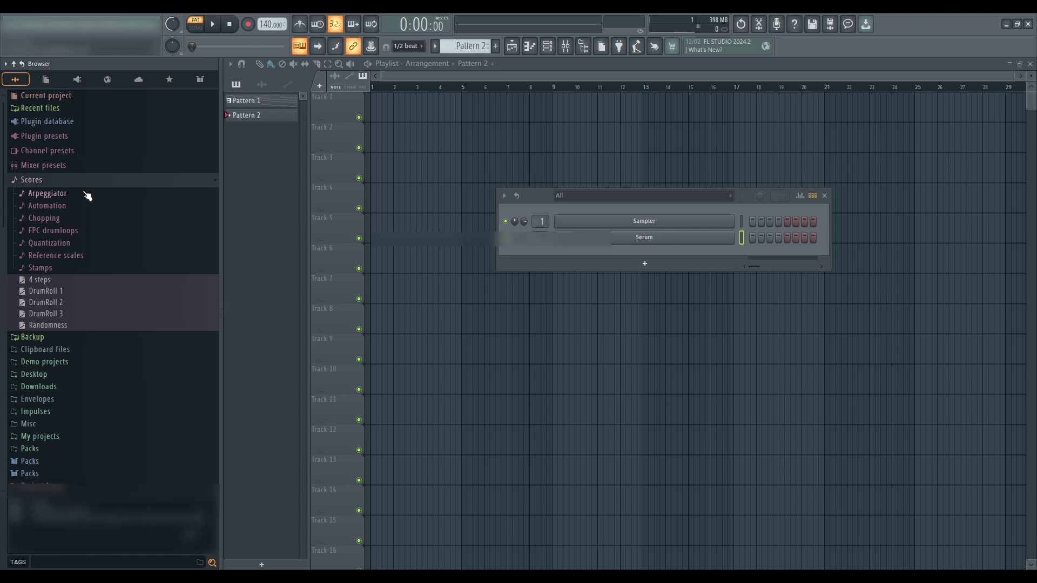
pyautogui.click(88, 195)
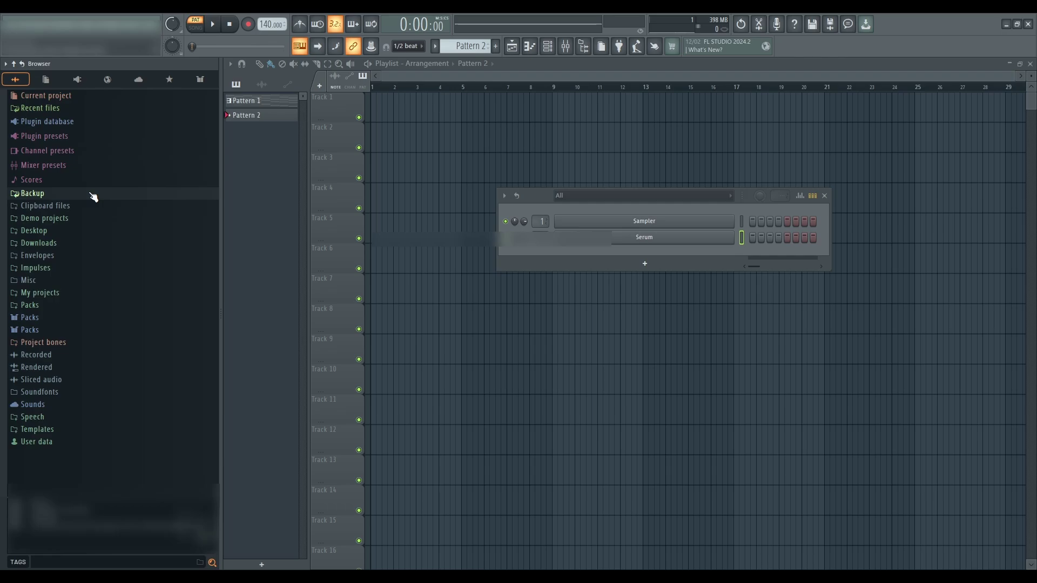
# - Look through the autosaved projects in the browser's Backup folder and collapse the folder again
pyautogui.click(98, 197)
pyautogui.scroll(-8, 111, 220)
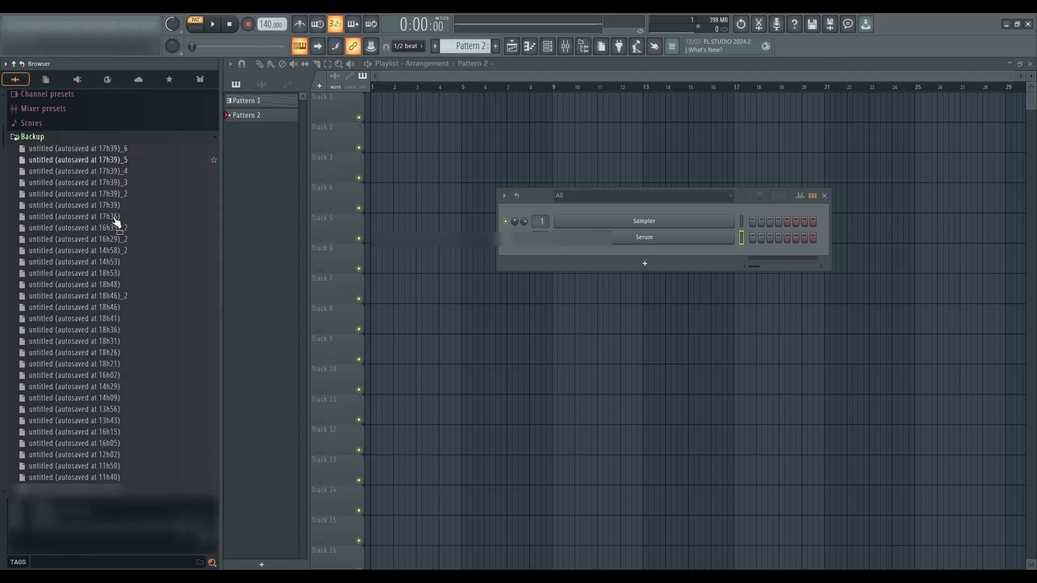
pyautogui.scroll(-5, 119, 243)
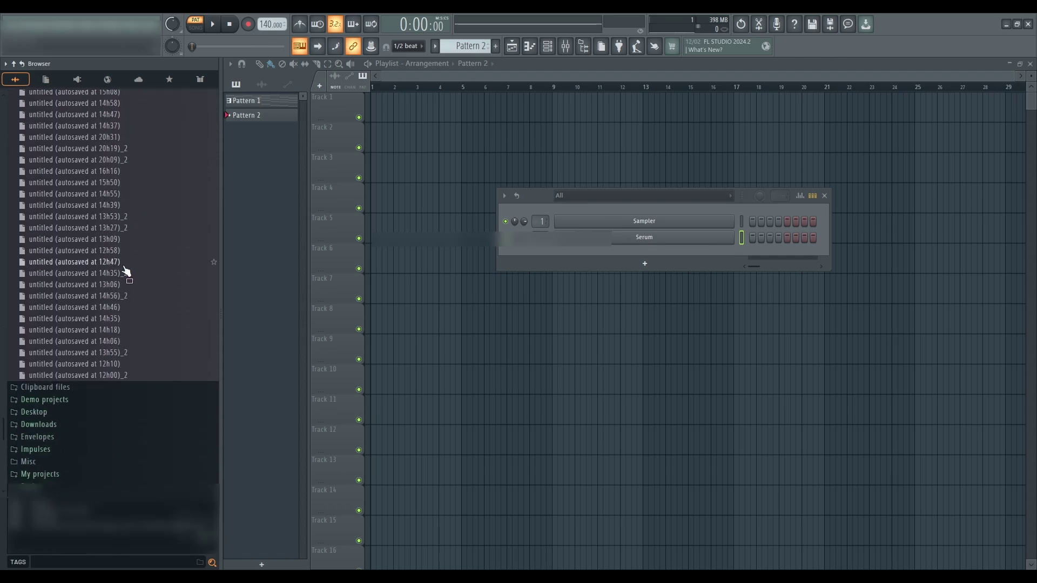
pyautogui.scroll(15, 128, 309)
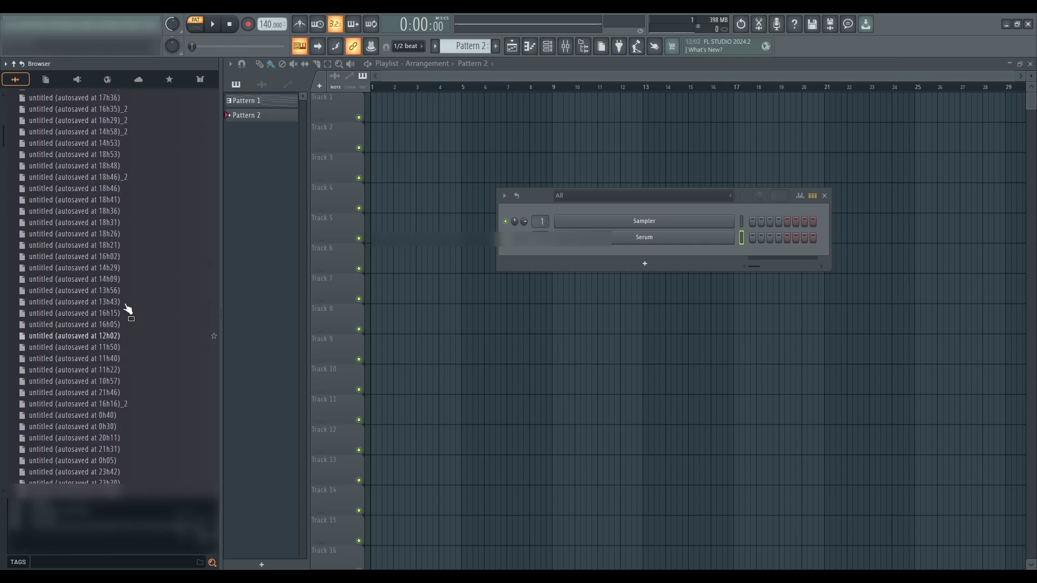
pyautogui.click(95, 218)
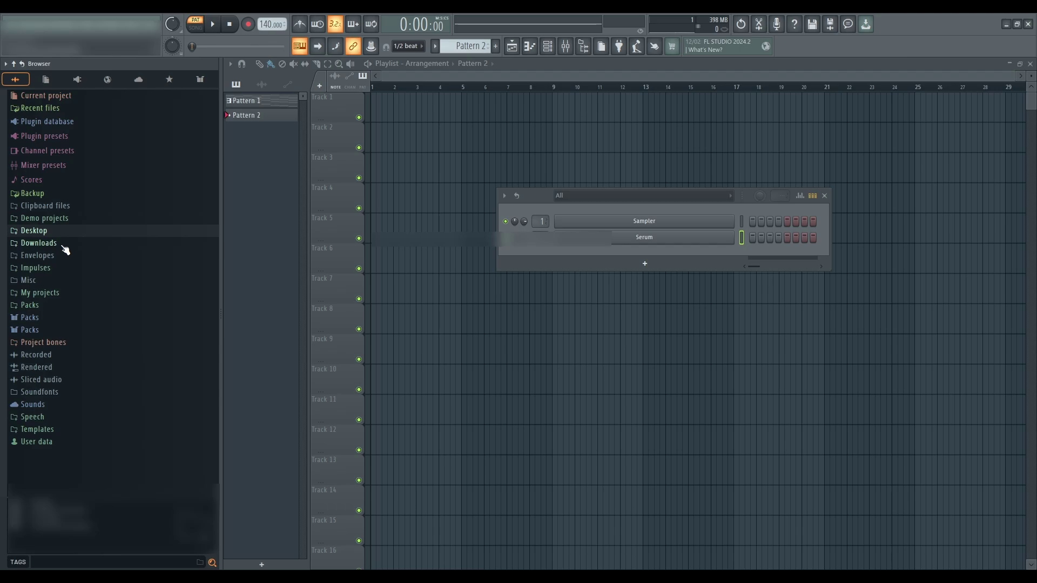
# - View the contents of the Impulses folder and the Speech folder in the browser, collapsing each one again
pyautogui.click(115, 268)
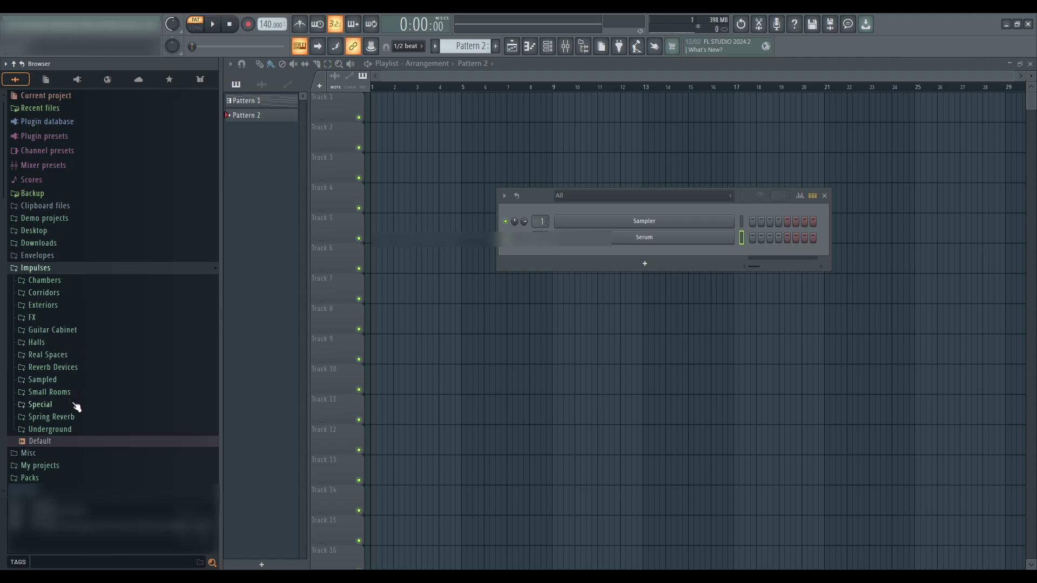
pyautogui.click(96, 268)
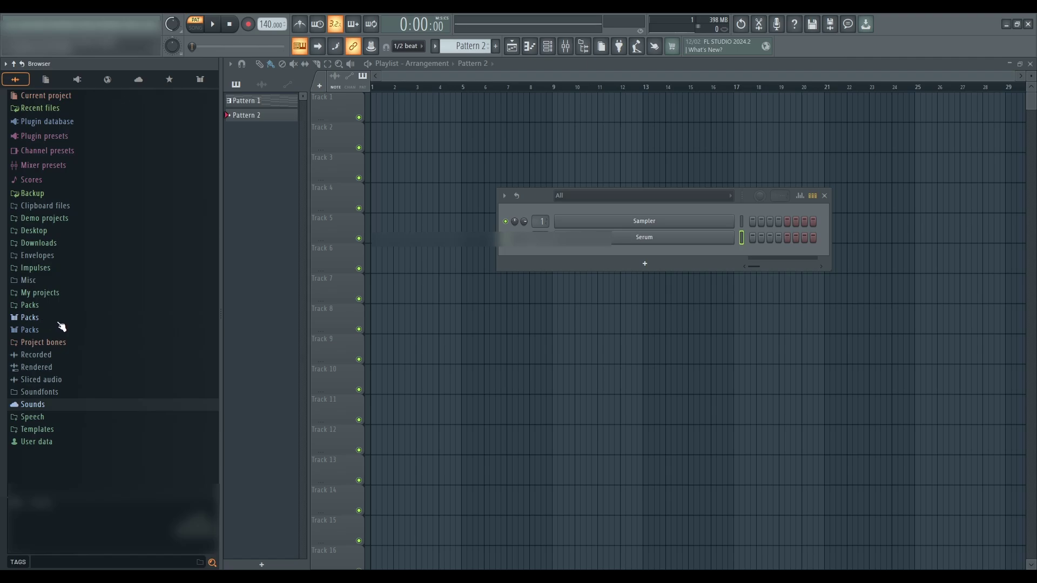
pyautogui.click(65, 422)
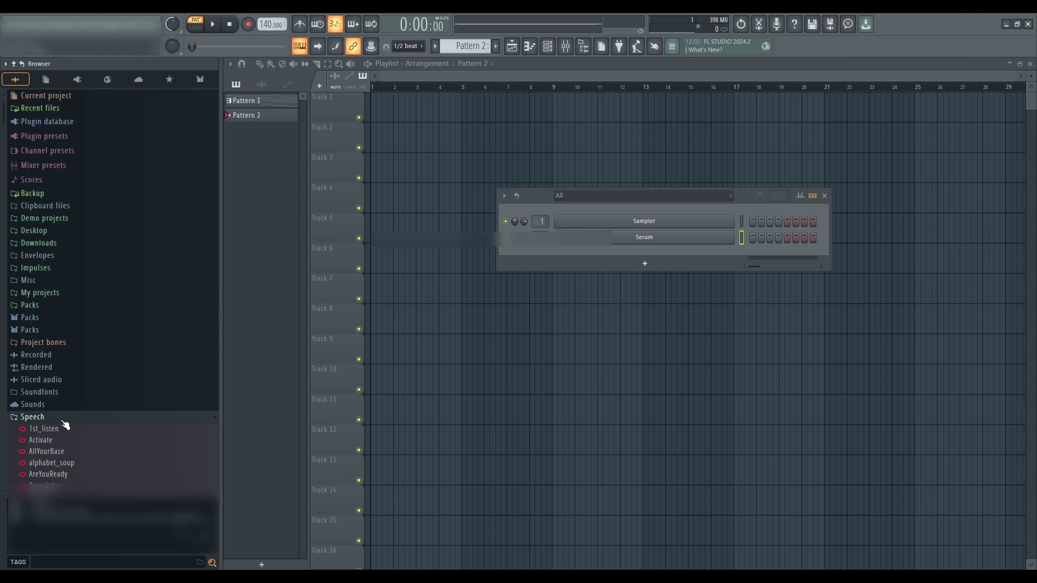
pyautogui.click(64, 423)
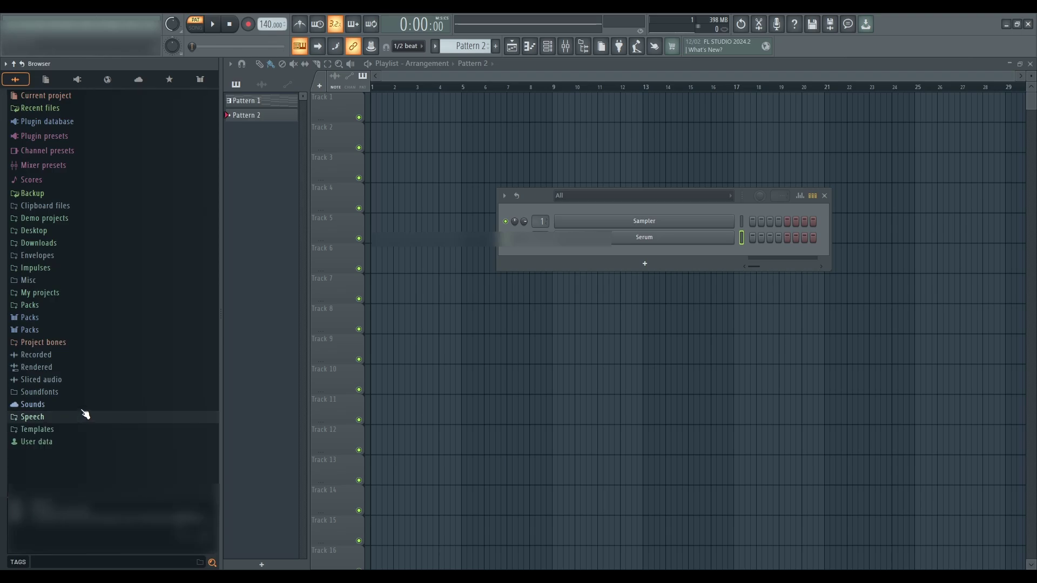
# - Examine the Electronic project templates within the Advanced group of the Templates folder and collapse the Templates folder
pyautogui.click(96, 429)
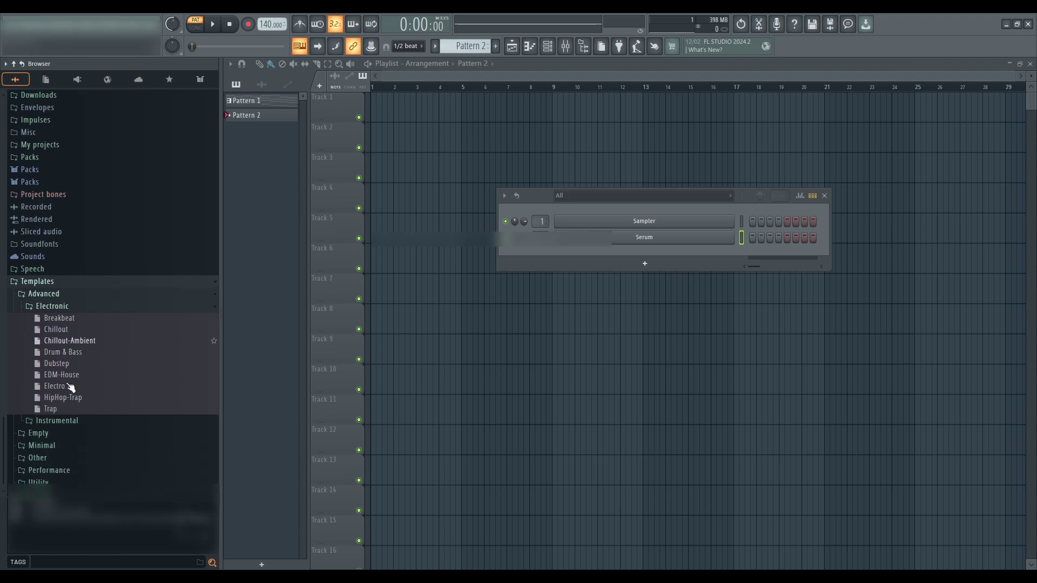
pyautogui.scroll(-3, 75, 394)
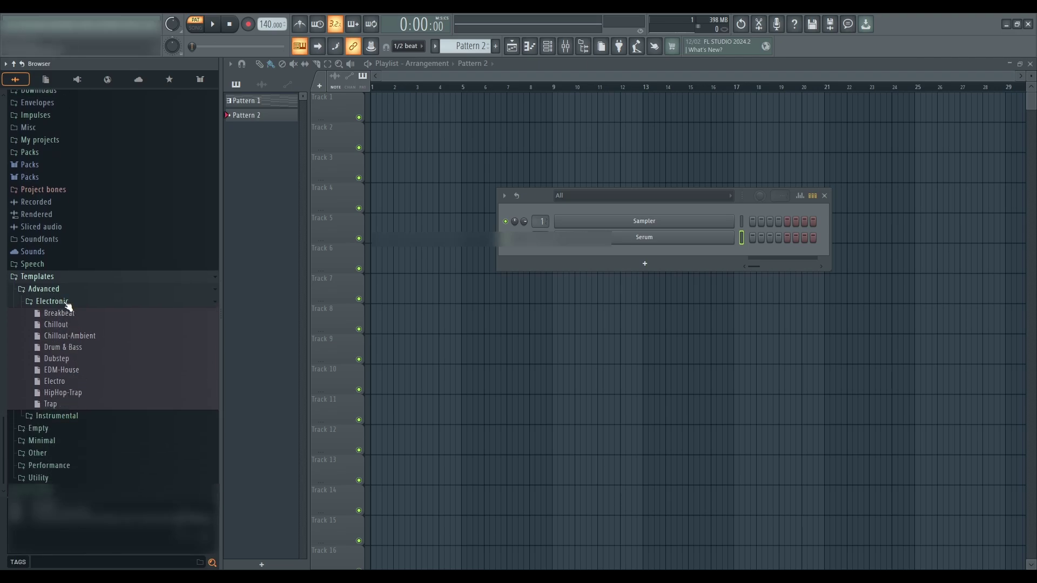
pyautogui.click(53, 282)
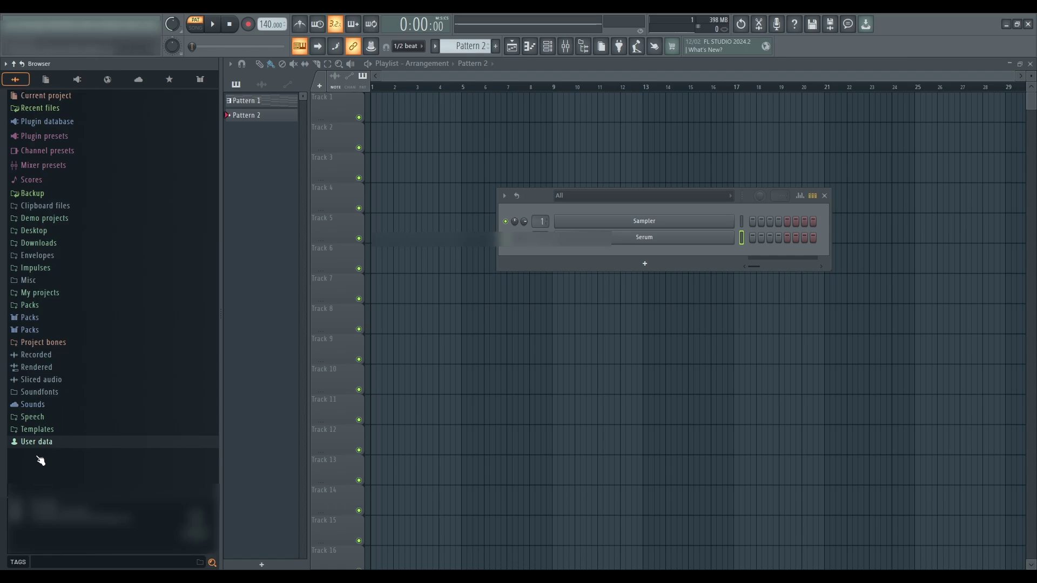
# - View the browser's separate sections for the current project, the plugin database and the online content library
pyautogui.click(47, 80)
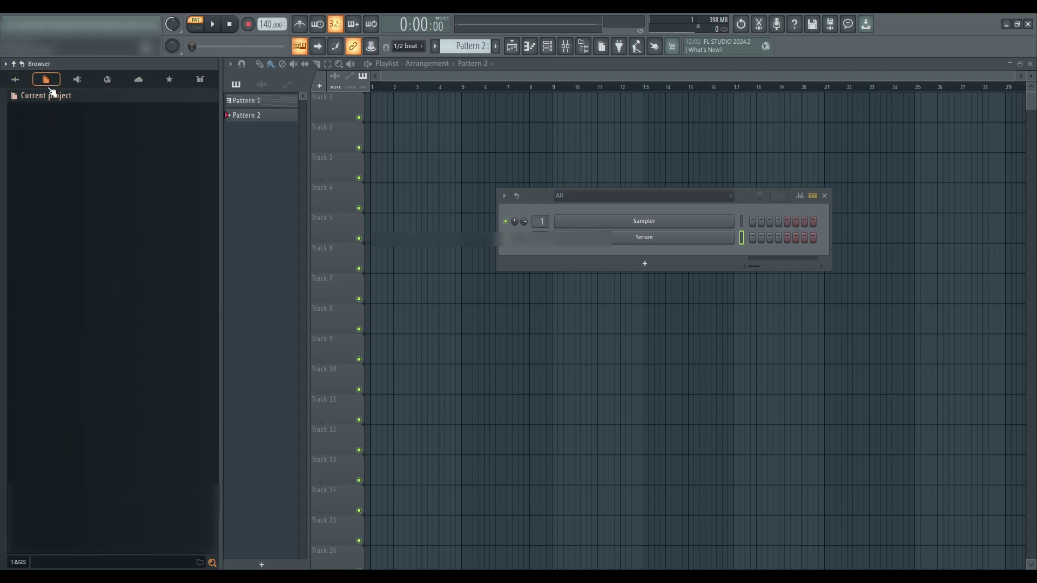
pyautogui.click(88, 84)
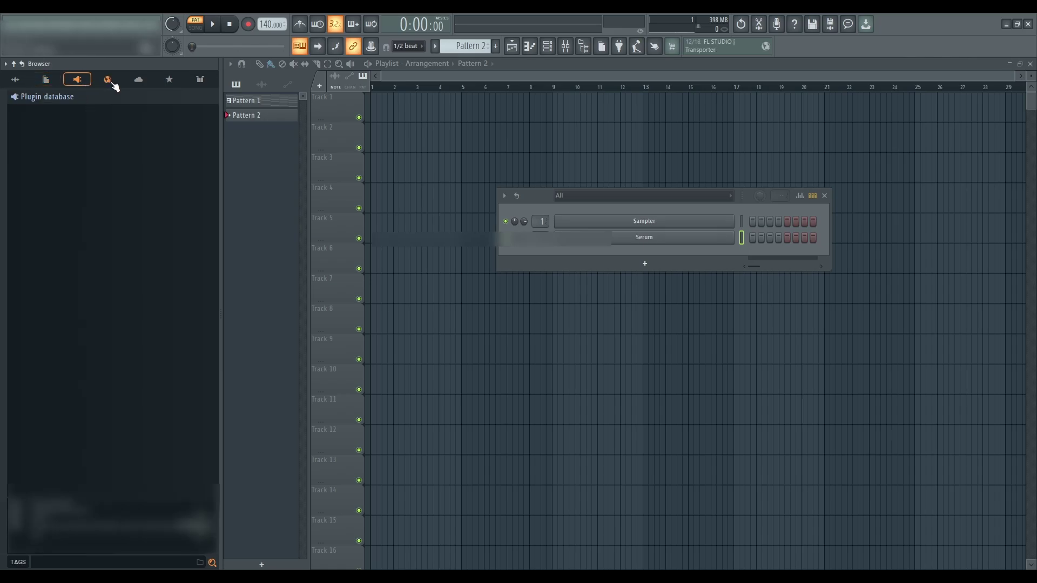
pyautogui.click(111, 82)
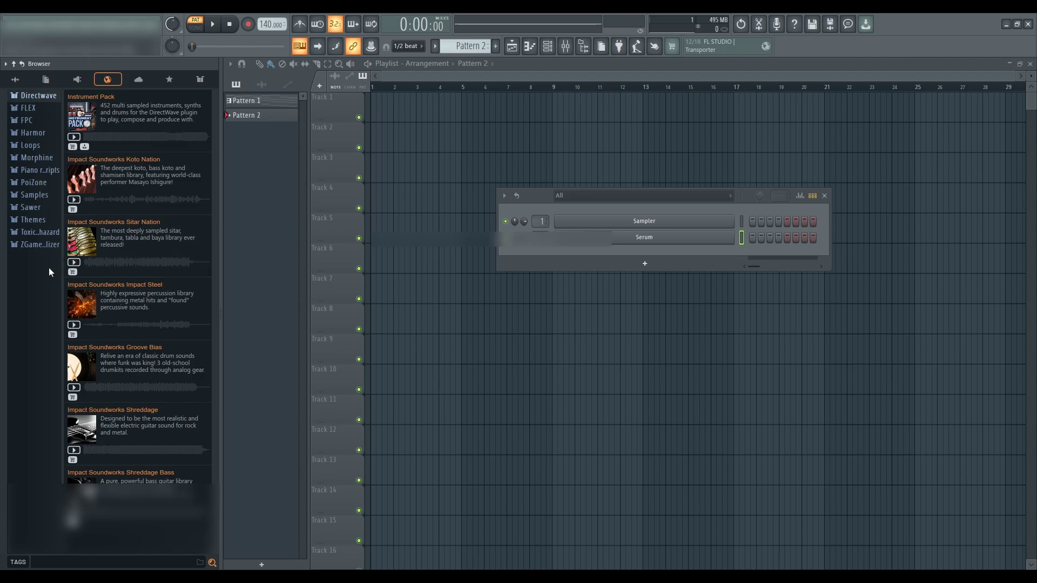
# - View the browser's cloud, starred favourites and packs sections, then return to the full folder list
pyautogui.click(137, 80)
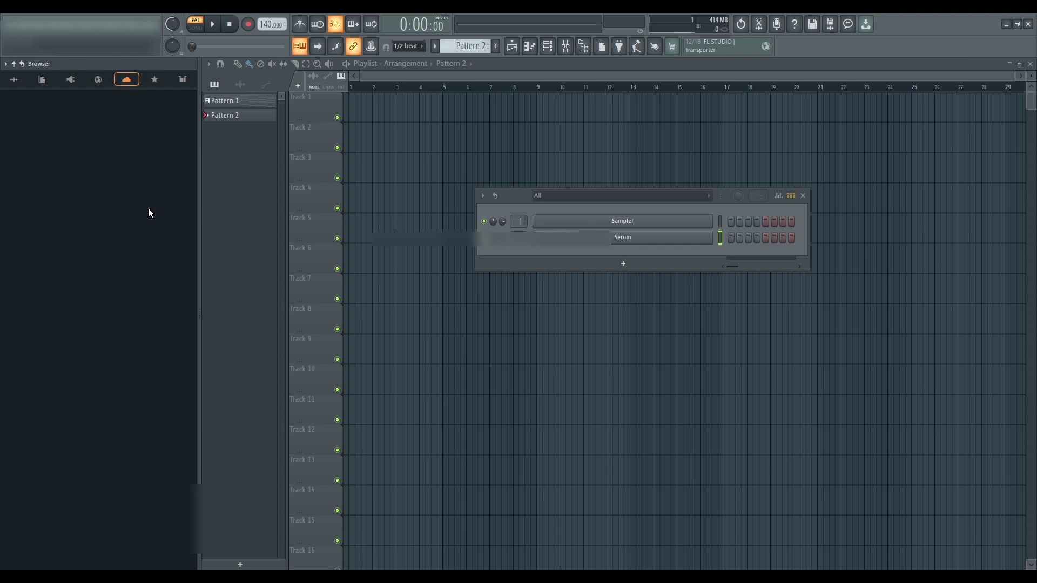
pyautogui.click(156, 81)
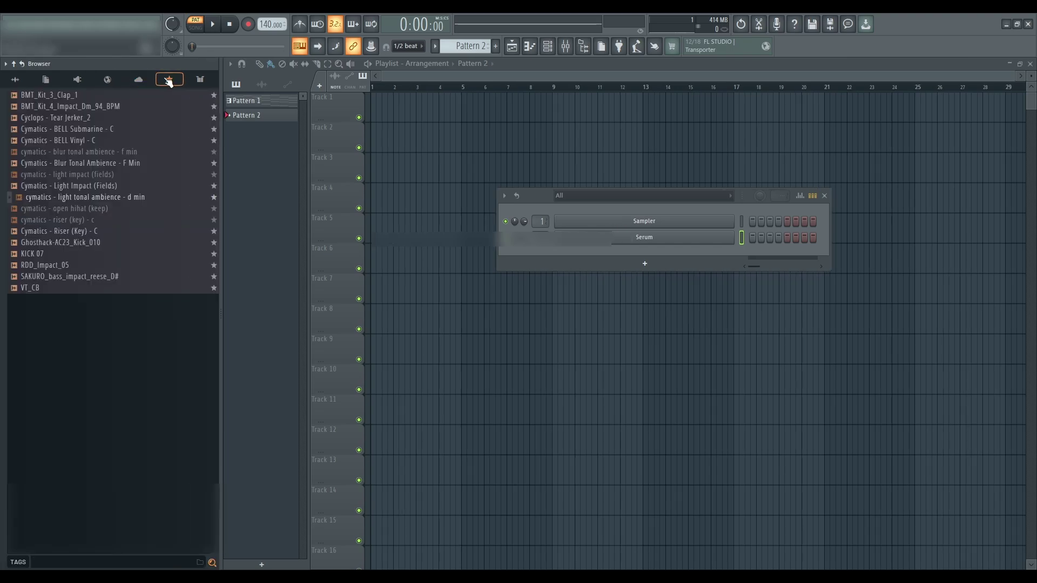
pyautogui.click(201, 79)
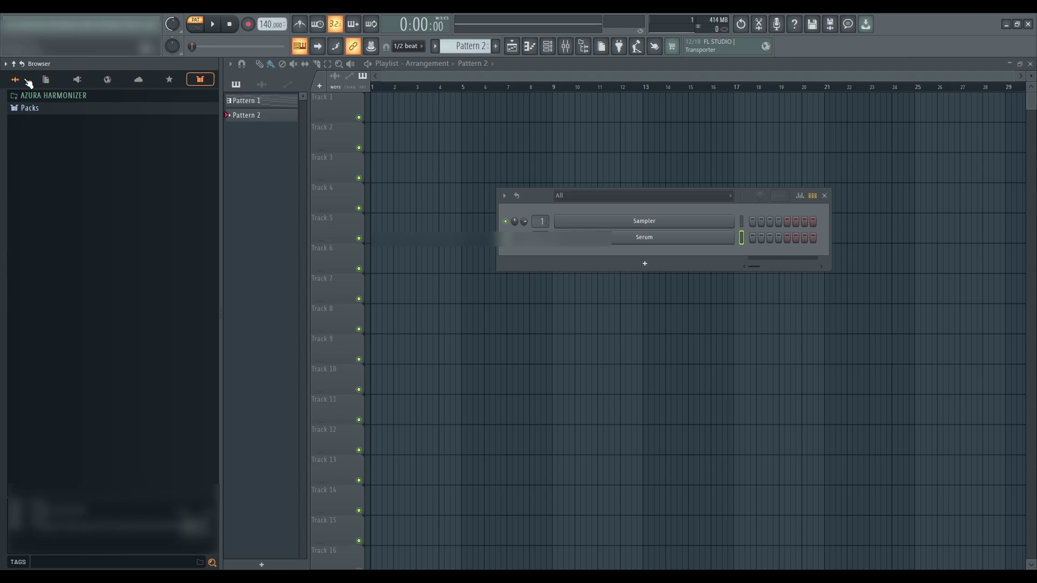
pyautogui.click(17, 79)
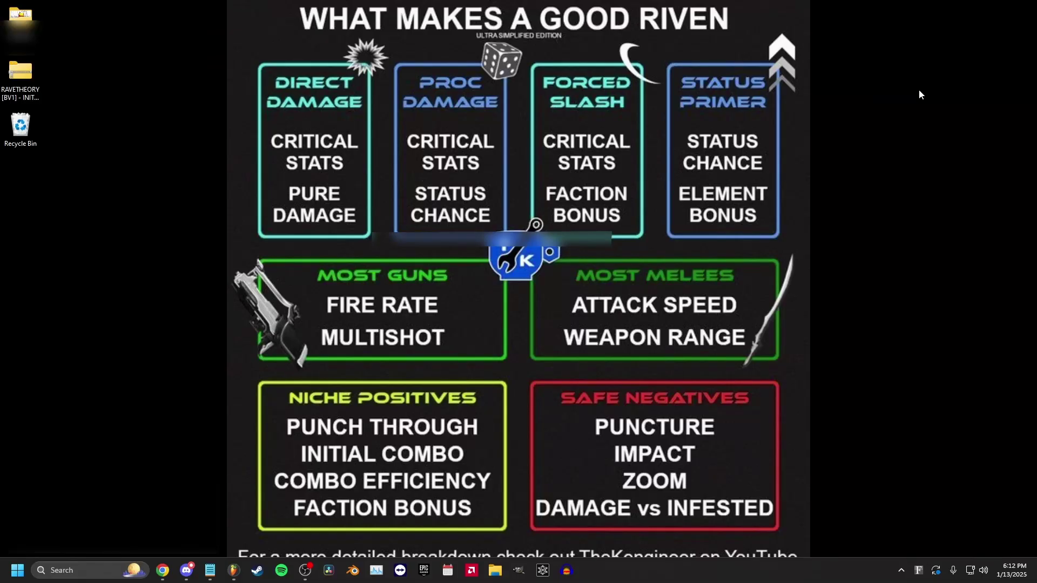
# - Extract the zipped RAVETHEORY [BV1] - INITIATION PACKAGE & MISSION KIT archive on the desktop into the RAVETHEORY PACK folder within Packs on drive D
pyautogui.click(28, 76)
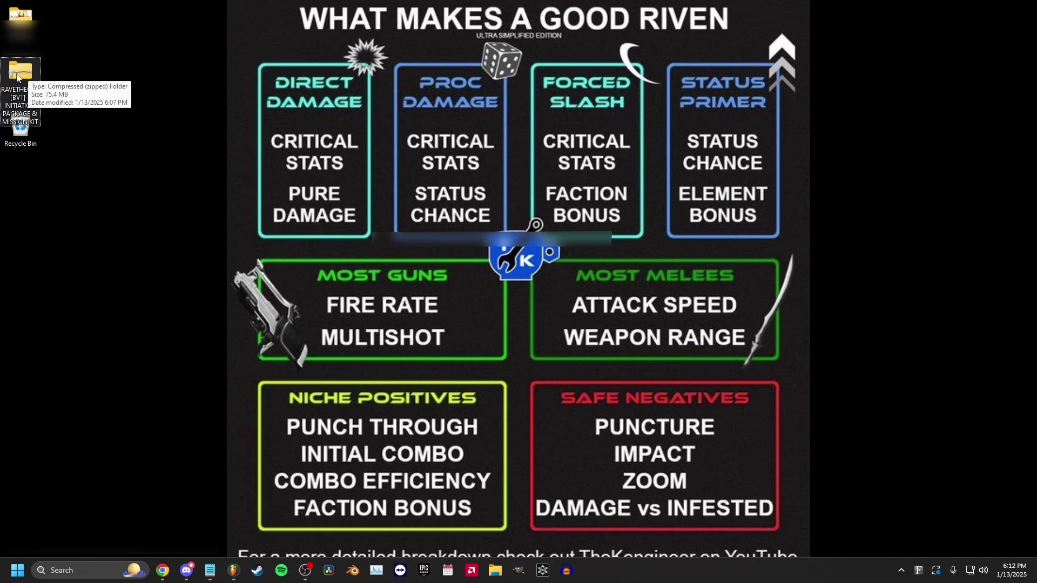
pyautogui.rightClick(51, 73)
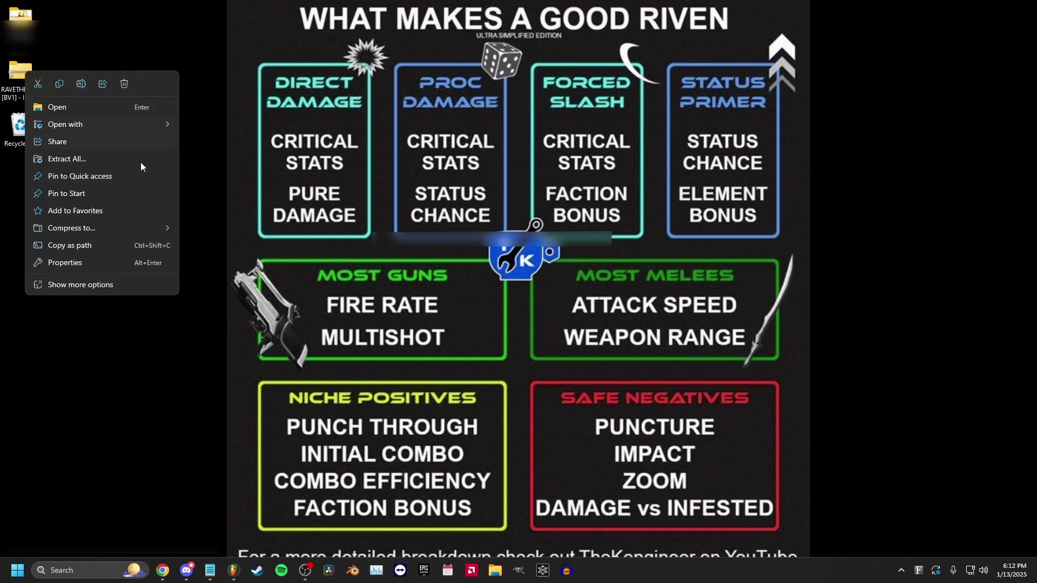
pyautogui.click(89, 158)
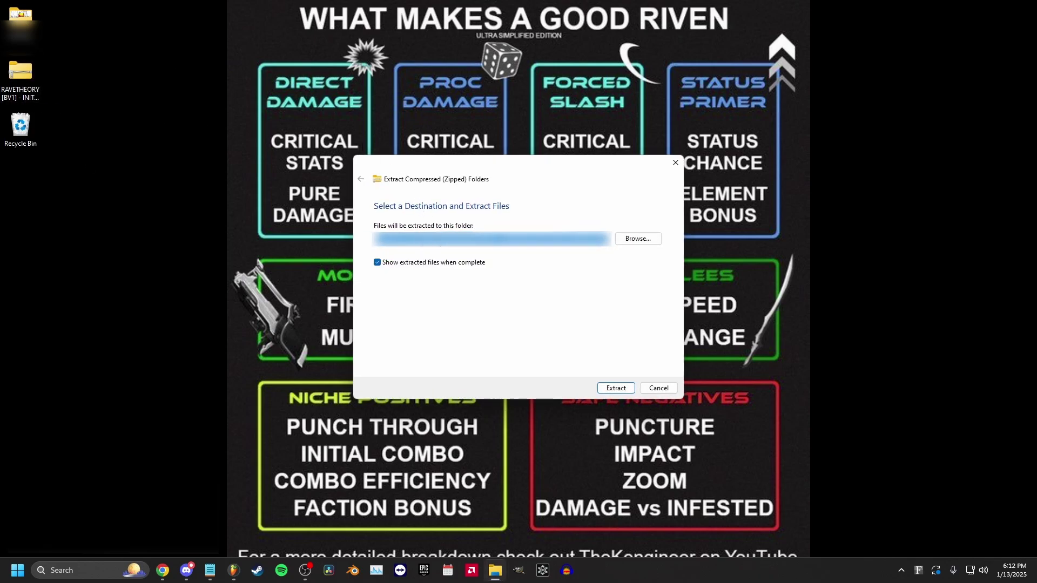
pyautogui.click(634, 242)
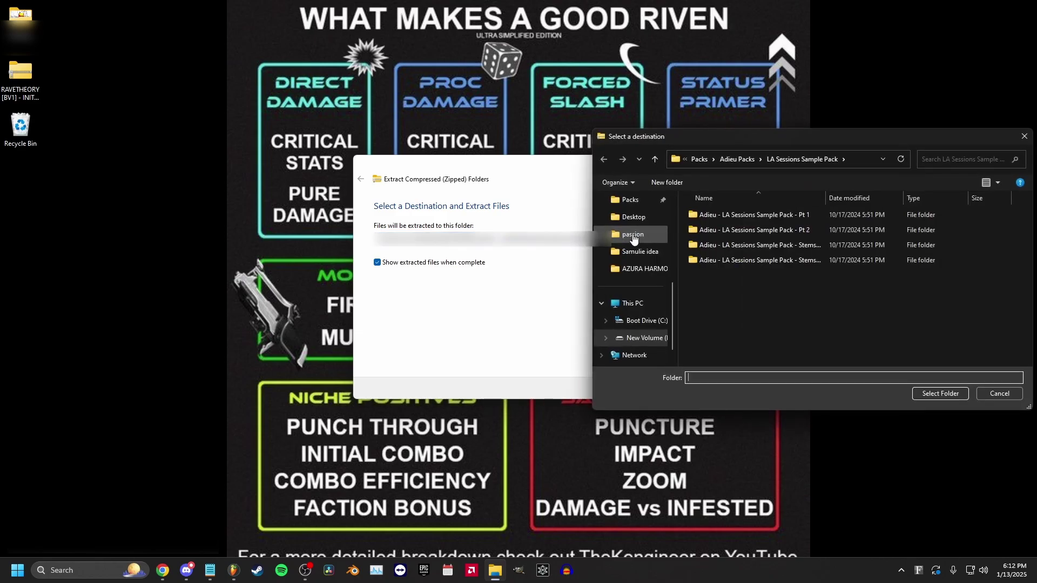
pyautogui.moveTo(747, 114); pyautogui.dragTo(441, 121)
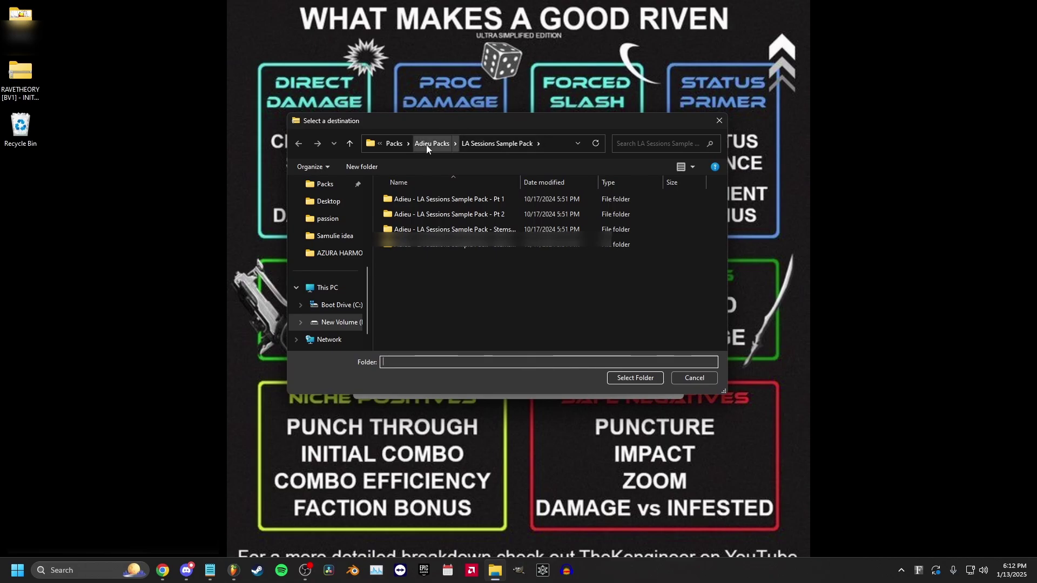
pyautogui.click(426, 145)
pyautogui.click(459, 144)
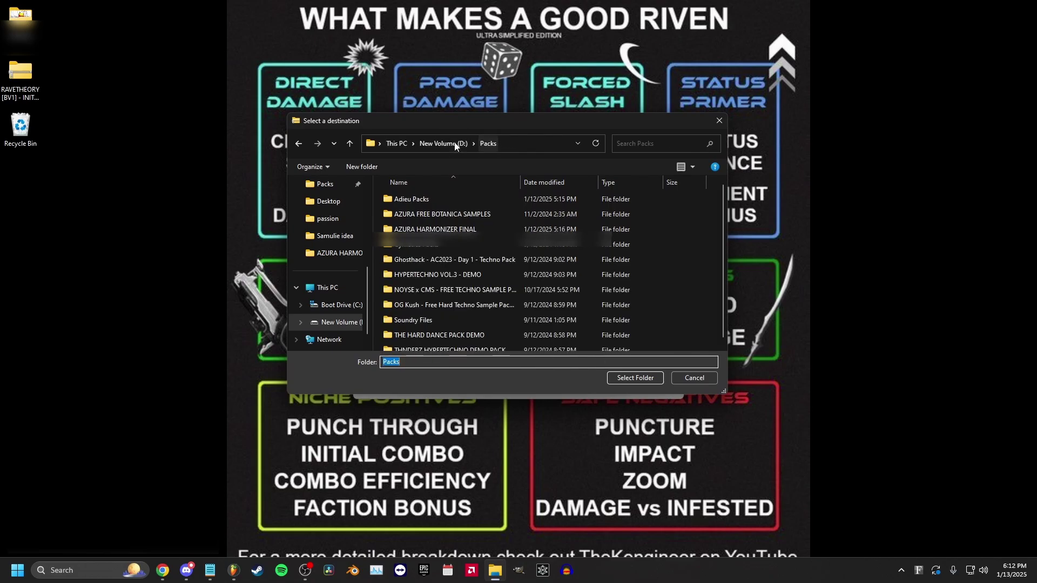
pyautogui.moveTo(459, 120); pyautogui.dragTo(436, 81)
pyautogui.click(441, 280)
pyautogui.doubleClick(481, 279)
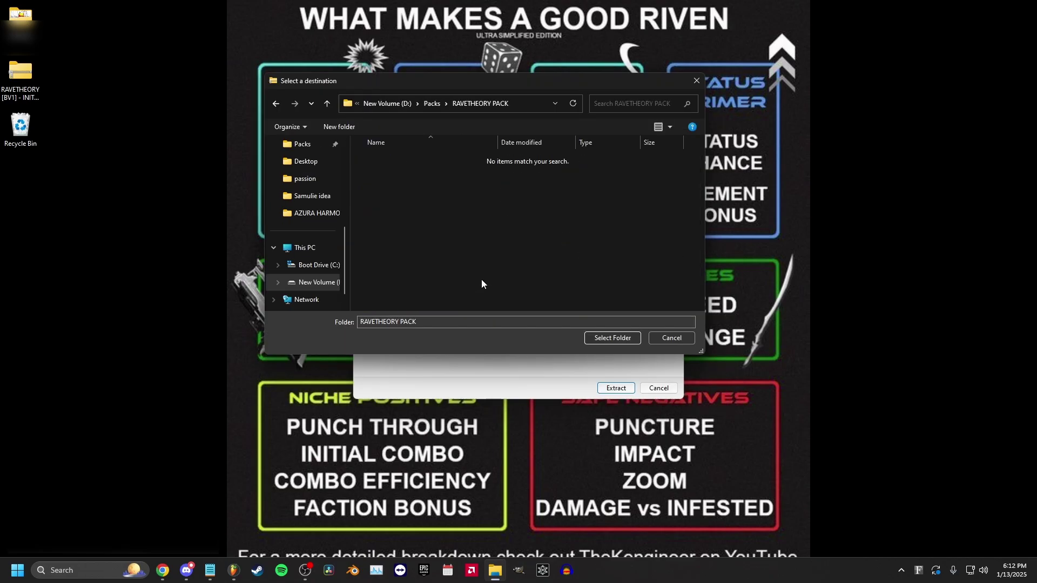
pyautogui.click(605, 340)
pyautogui.click(608, 387)
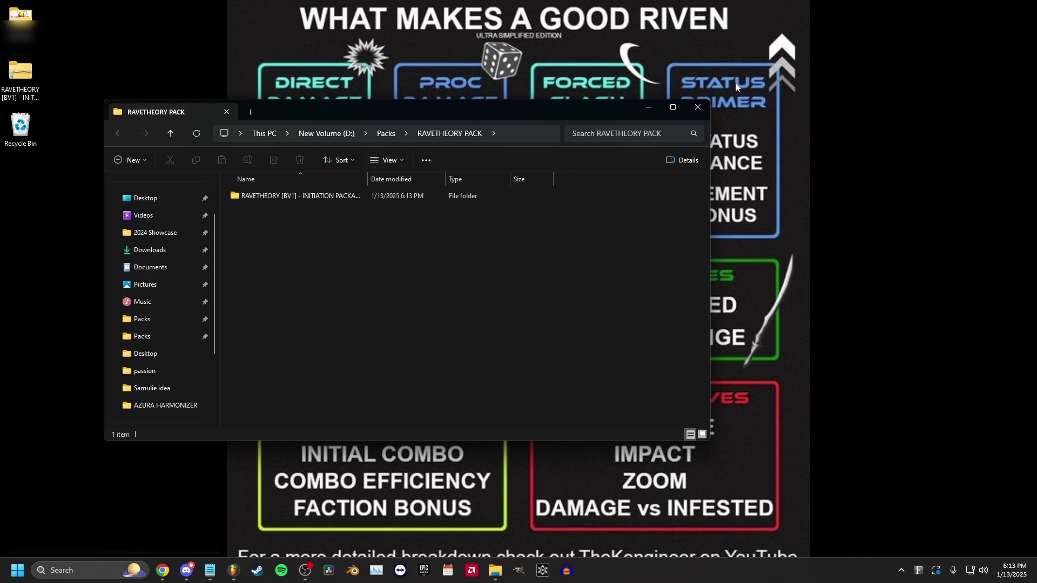
# - View the extracted RAVETHEORY [BV1] folder's subfolders in the maximized File Explorer window and go back to the Packs folder
pyautogui.click(673, 108)
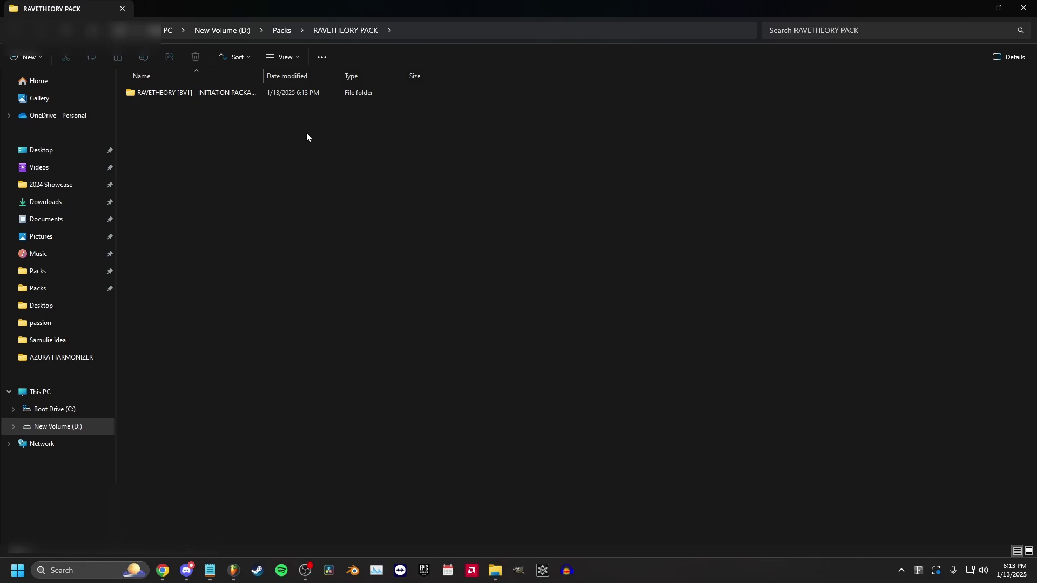
pyautogui.doubleClick(286, 93)
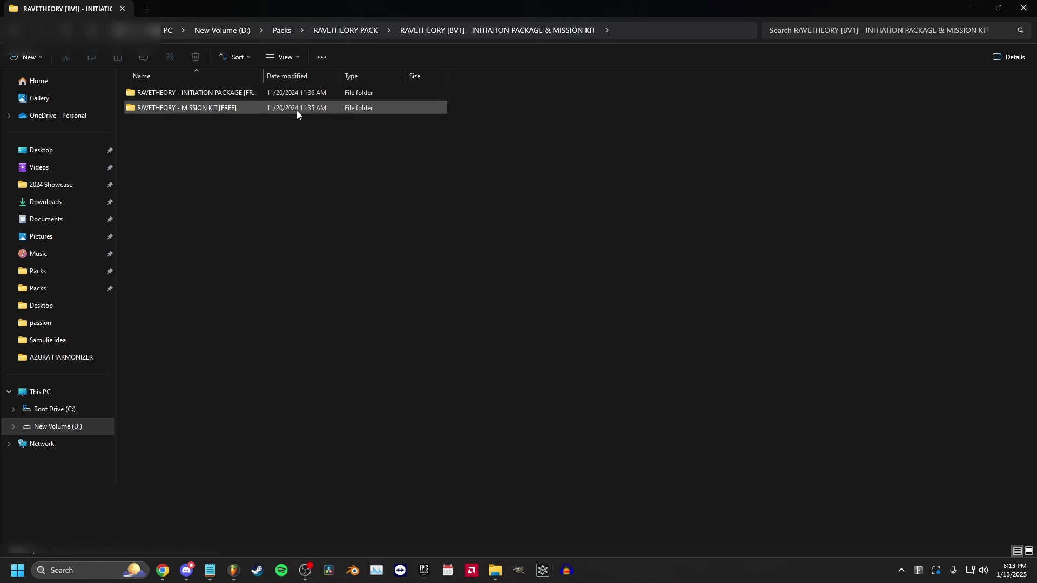
pyautogui.click(286, 110)
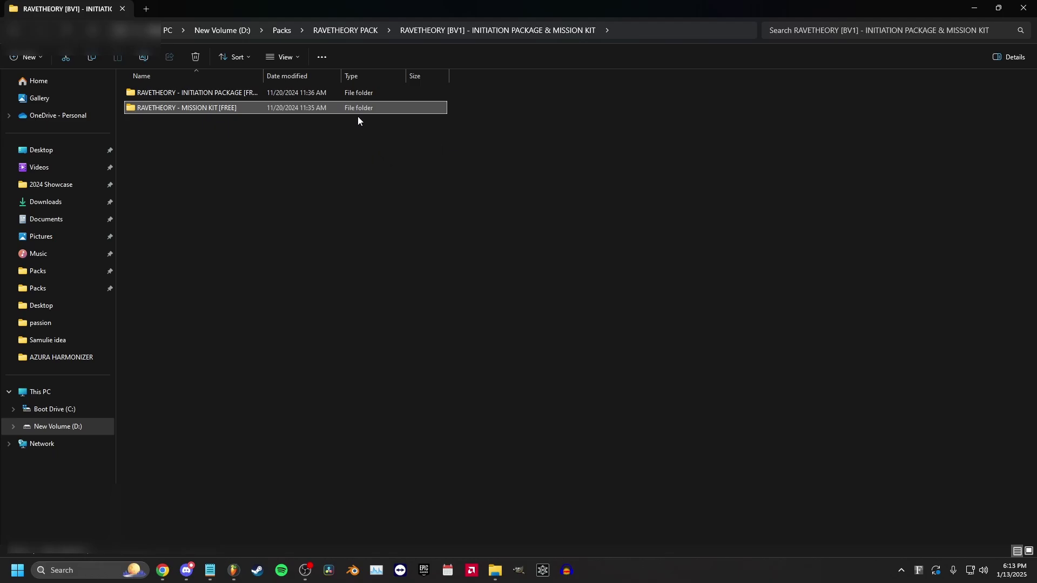
pyautogui.click(282, 30)
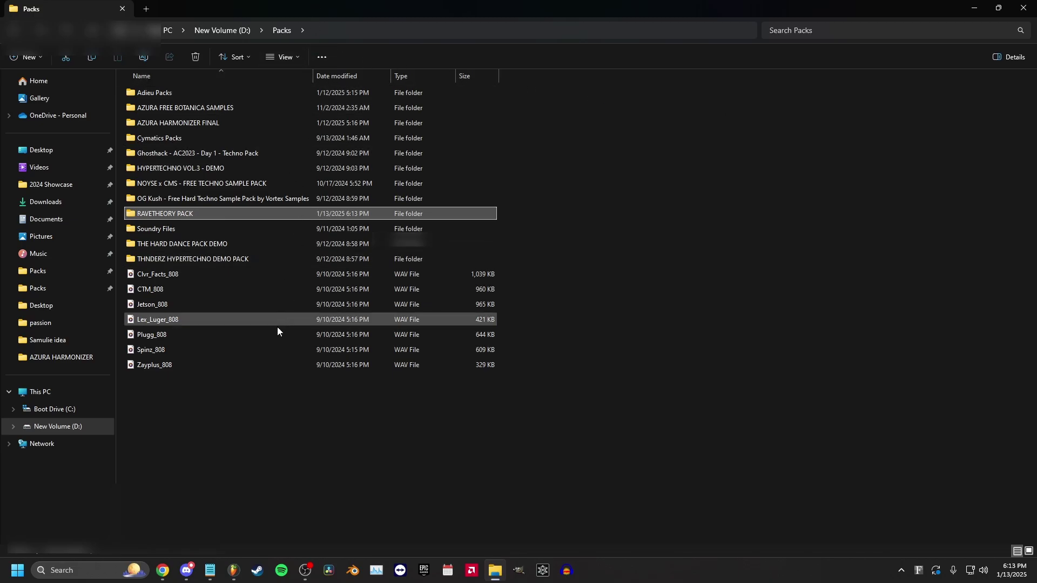
# - Switch to FL Studio and examine the RAVETHEORY PACK's Mission Kit and Initiation Package folders within the browser's Packs folder
pyautogui.click(233, 573)
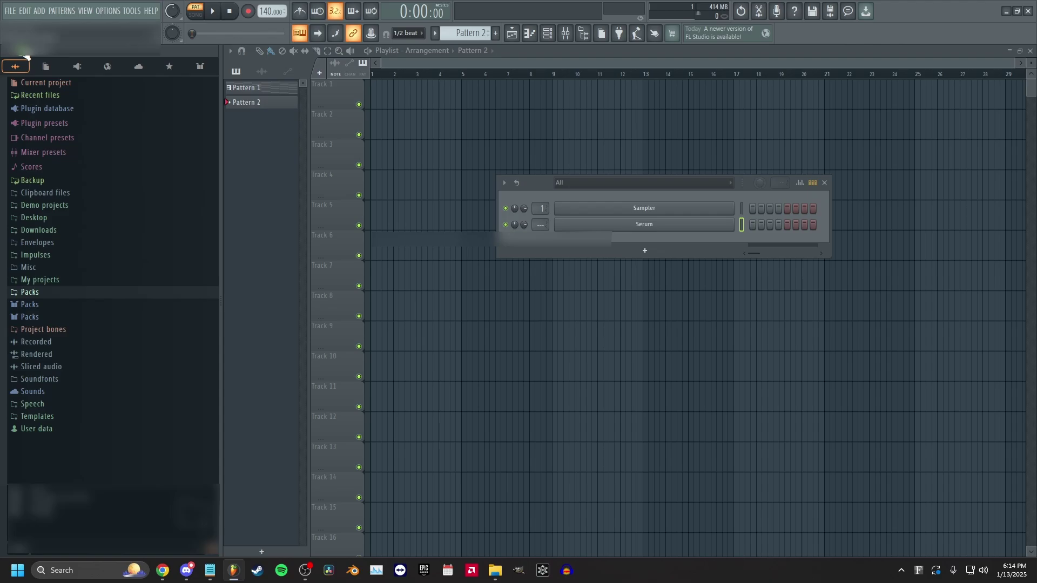
pyautogui.click(48, 295)
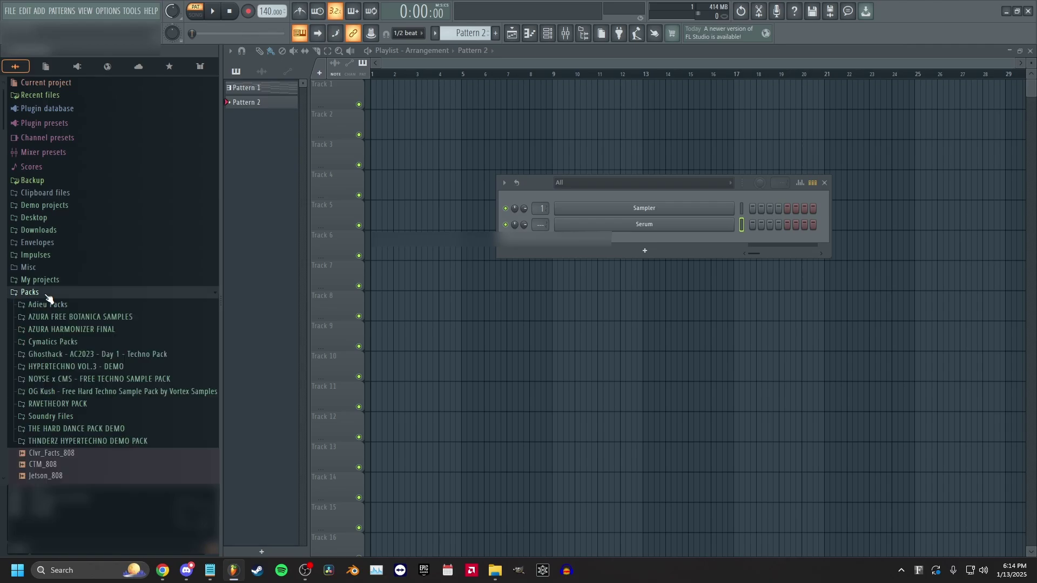
pyautogui.click(102, 407)
pyautogui.scroll(-2, 124, 379)
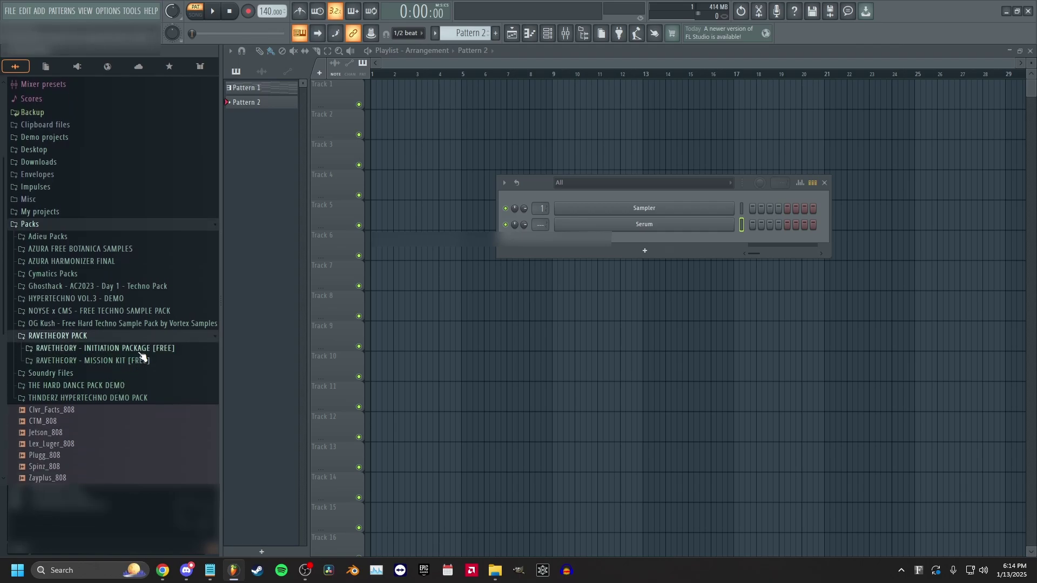
pyautogui.click(142, 359)
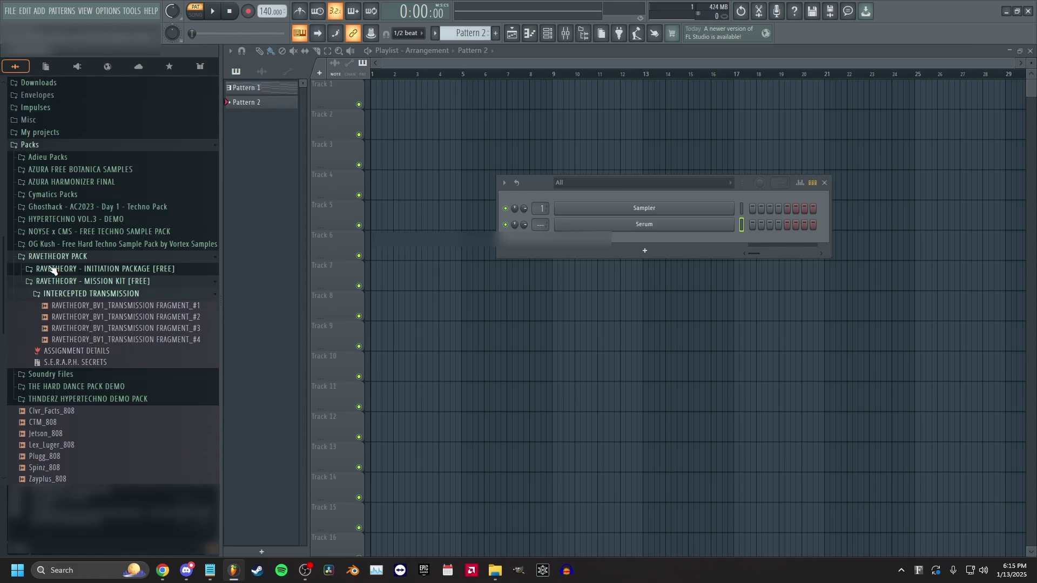
pyautogui.click(195, 277)
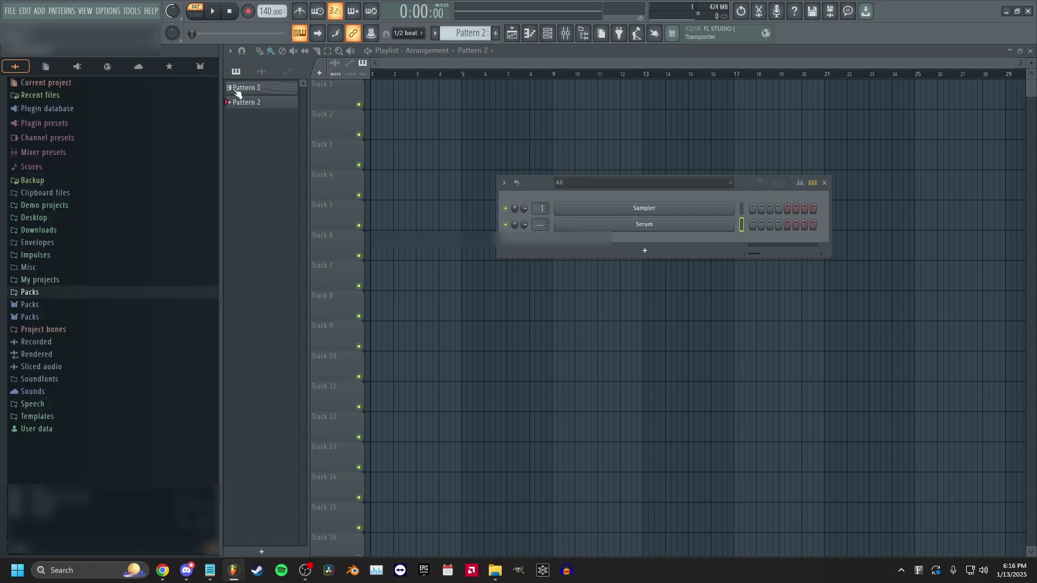